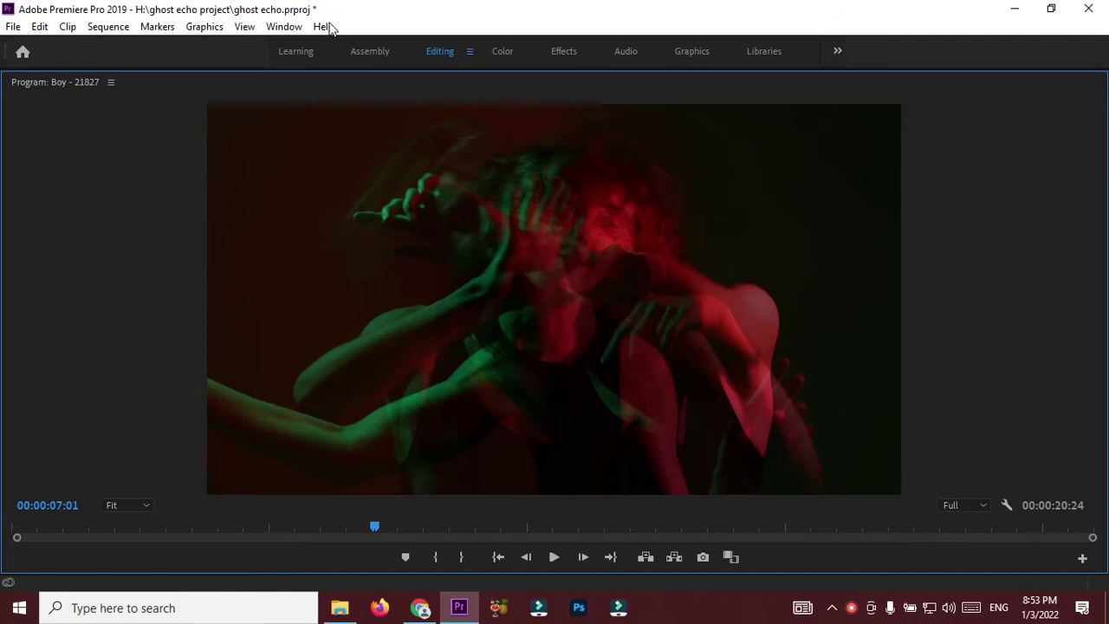
Step: Replay the finished preview from the start and restore the normal editing layout
drag(370, 535, 13, 529)
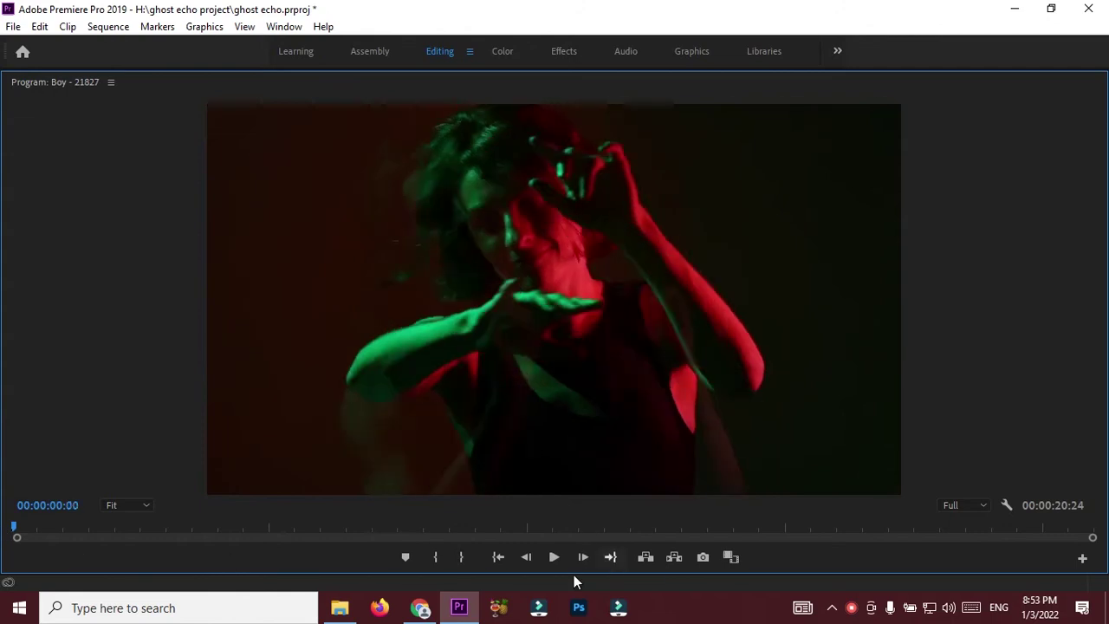
click(554, 562)
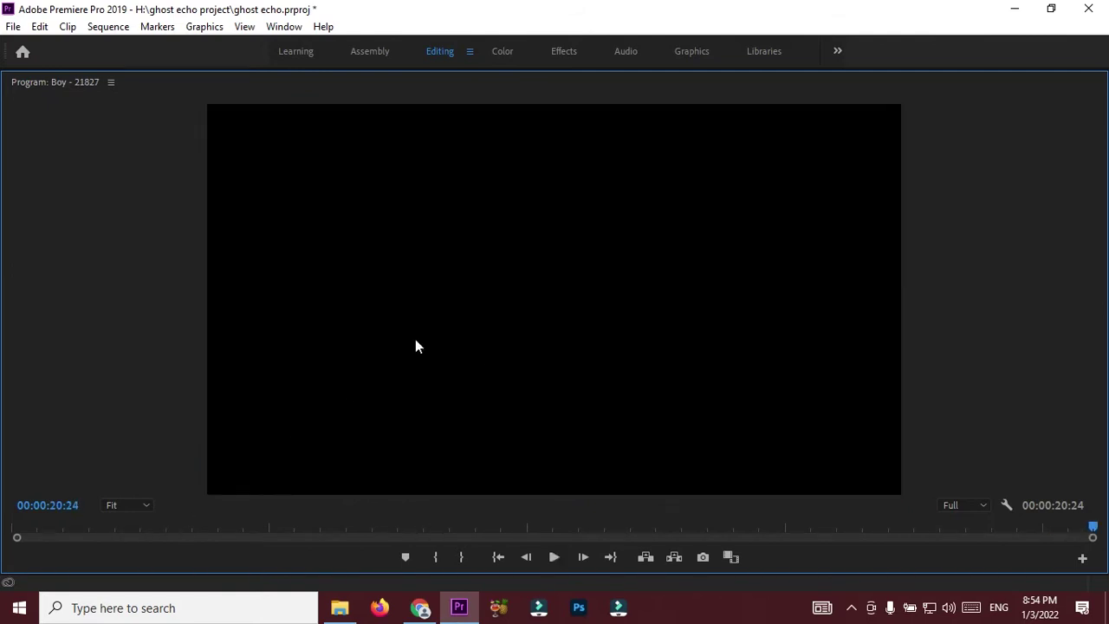
key(grave)
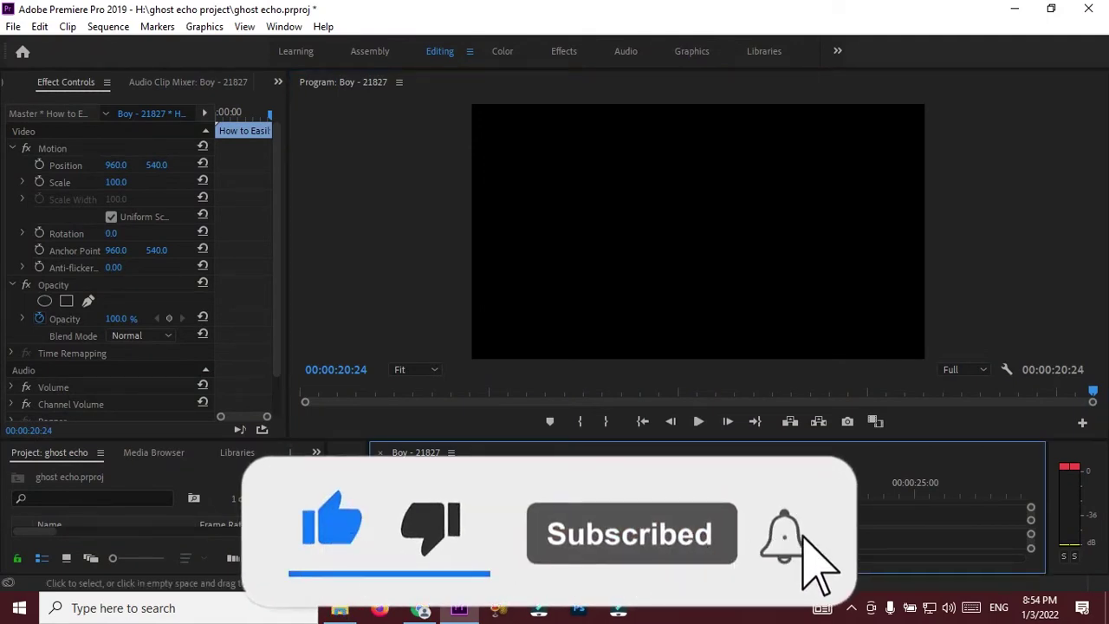
Step: Delete every clip from the Boy - 21827 sequence
key(ctrl+a)
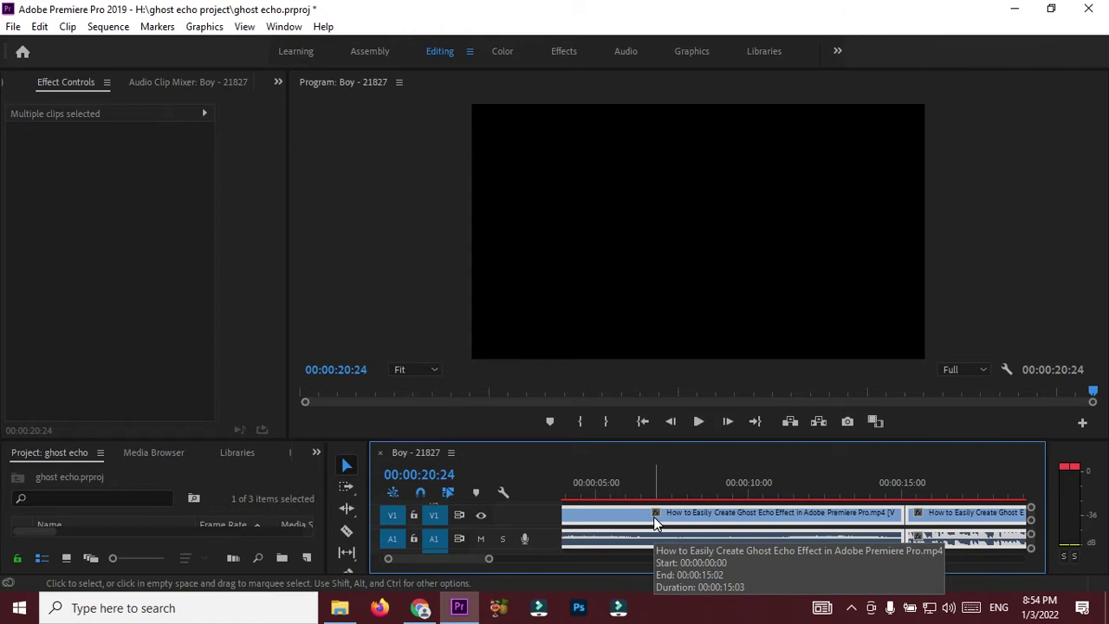
key(Delete)
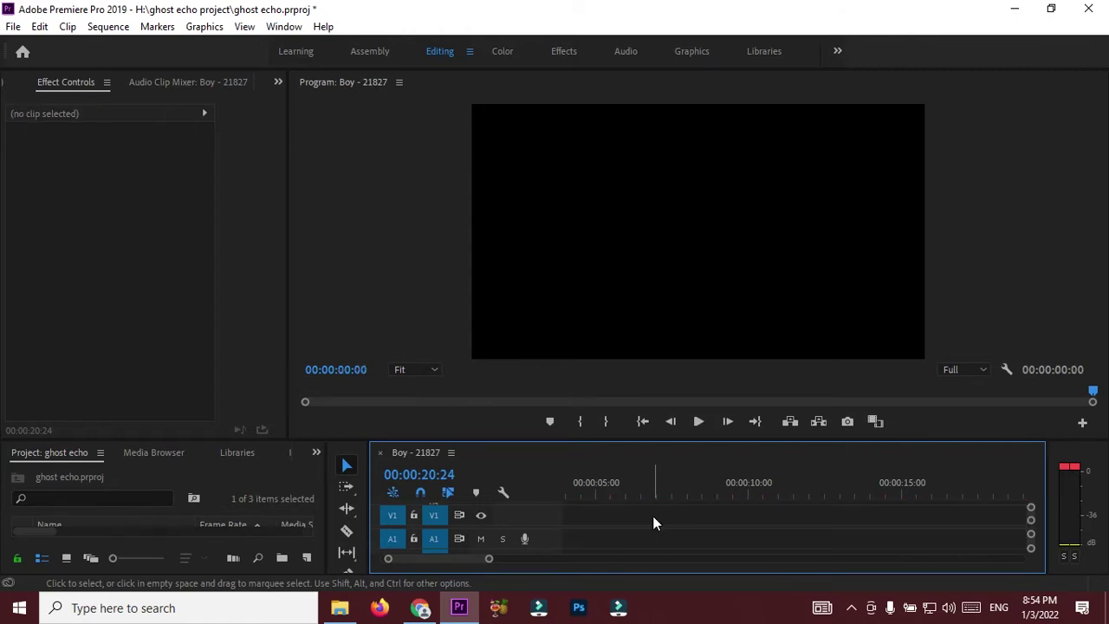
click(340, 607)
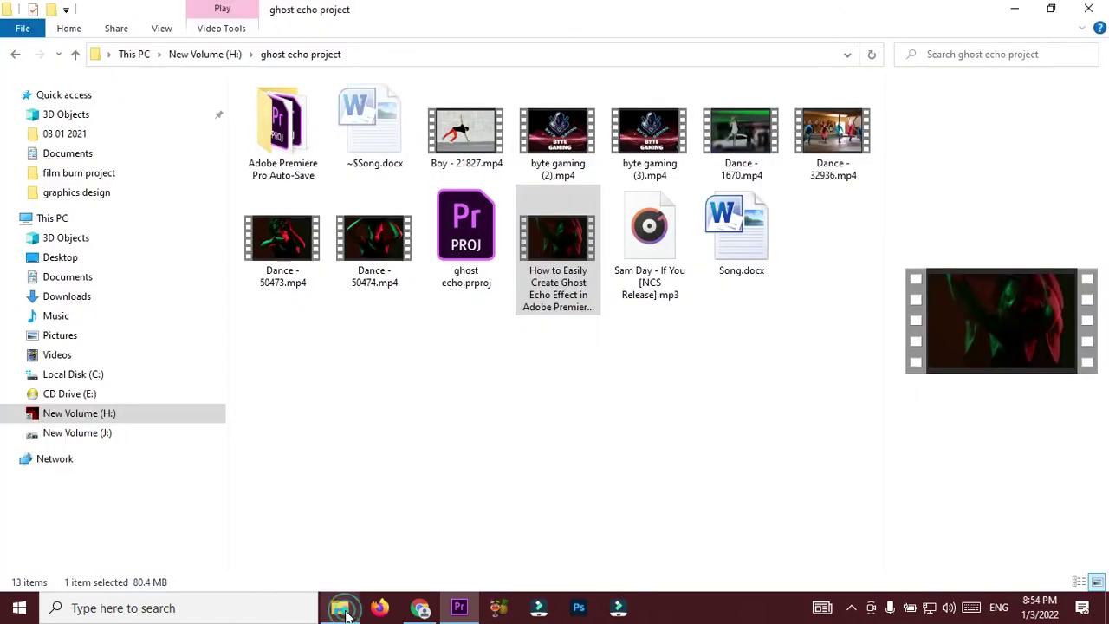
Step: Drag Boy - 21827.mp4 from the project folder onto the empty timeline, keeping existing sequence settings
click(458, 140)
drag(457, 141, 464, 618)
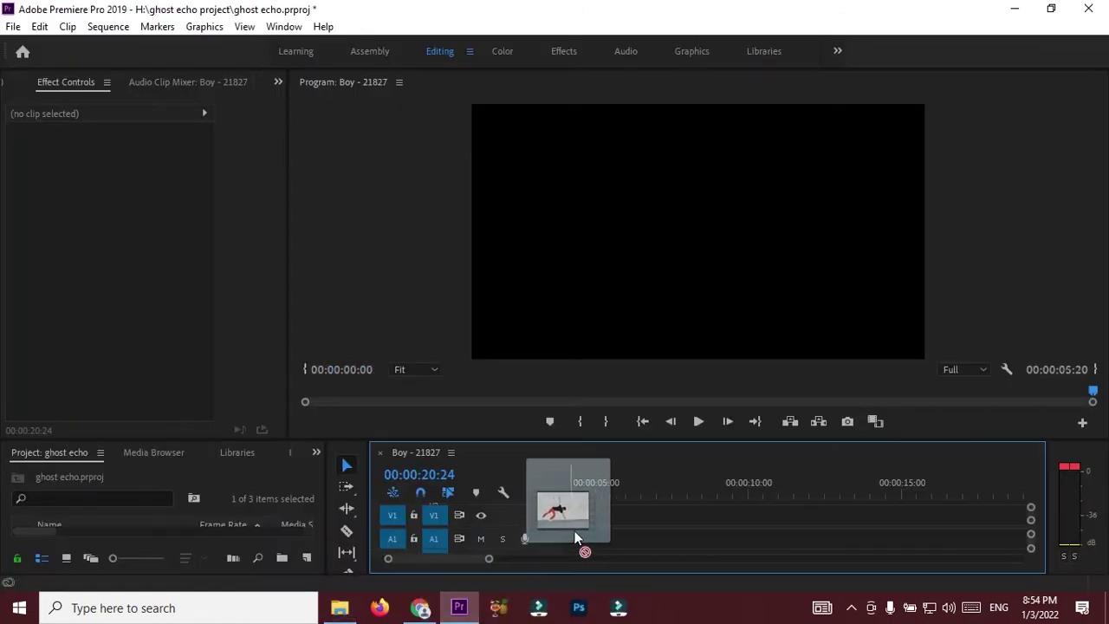
drag(463, 618, 563, 516)
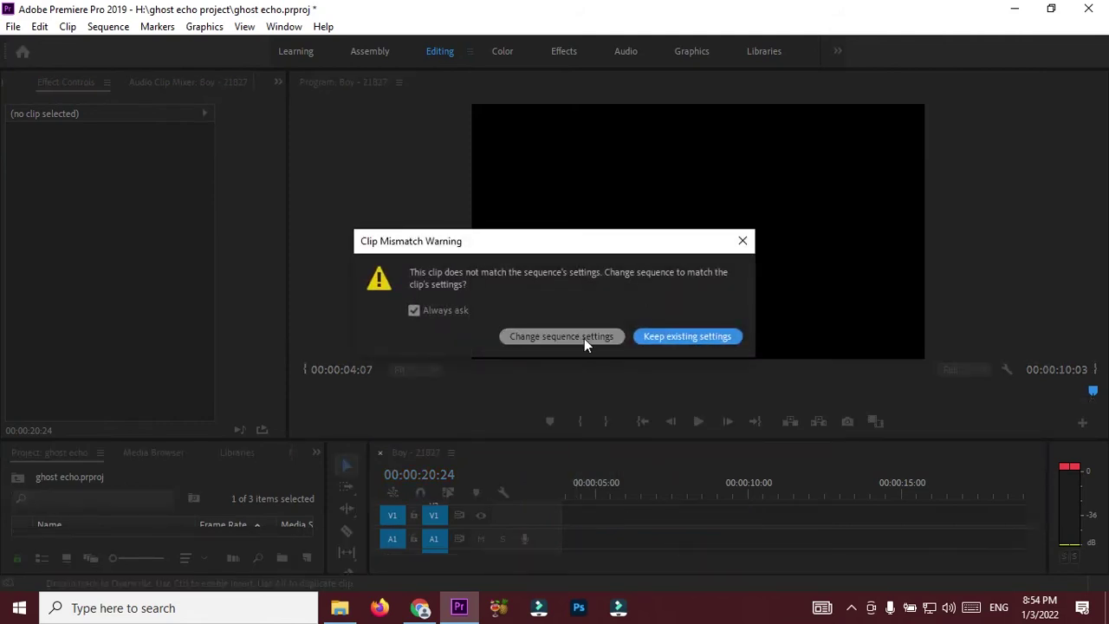
click(657, 336)
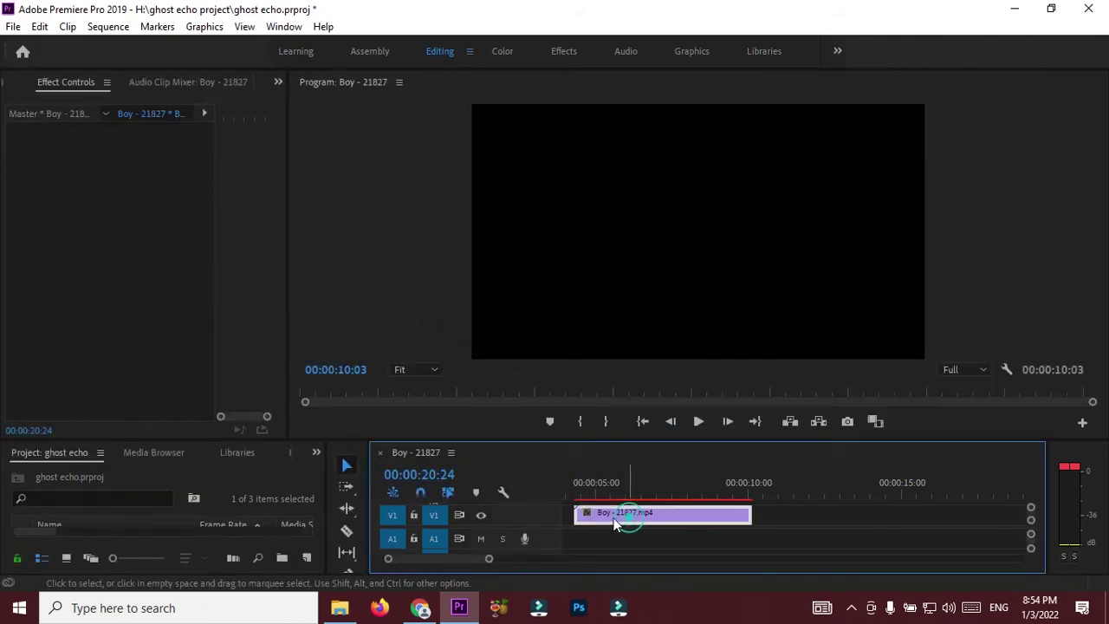
Step: Nudge the Boy clip along V1 and place Dance - 50474.mp4 right after it
drag(619, 520, 605, 517)
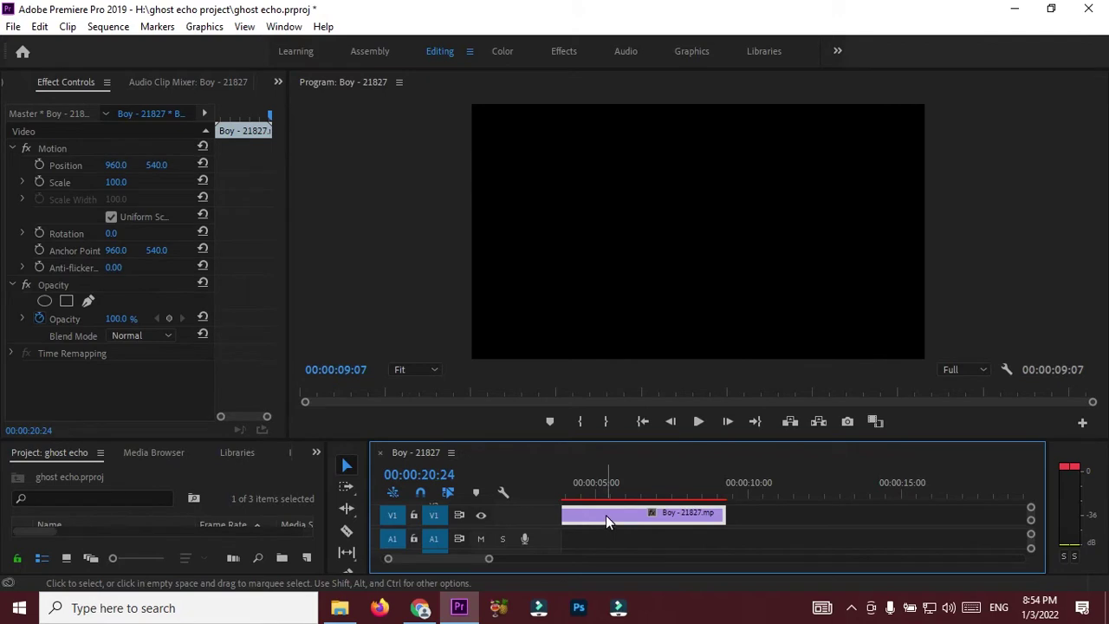
drag(605, 516, 603, 518)
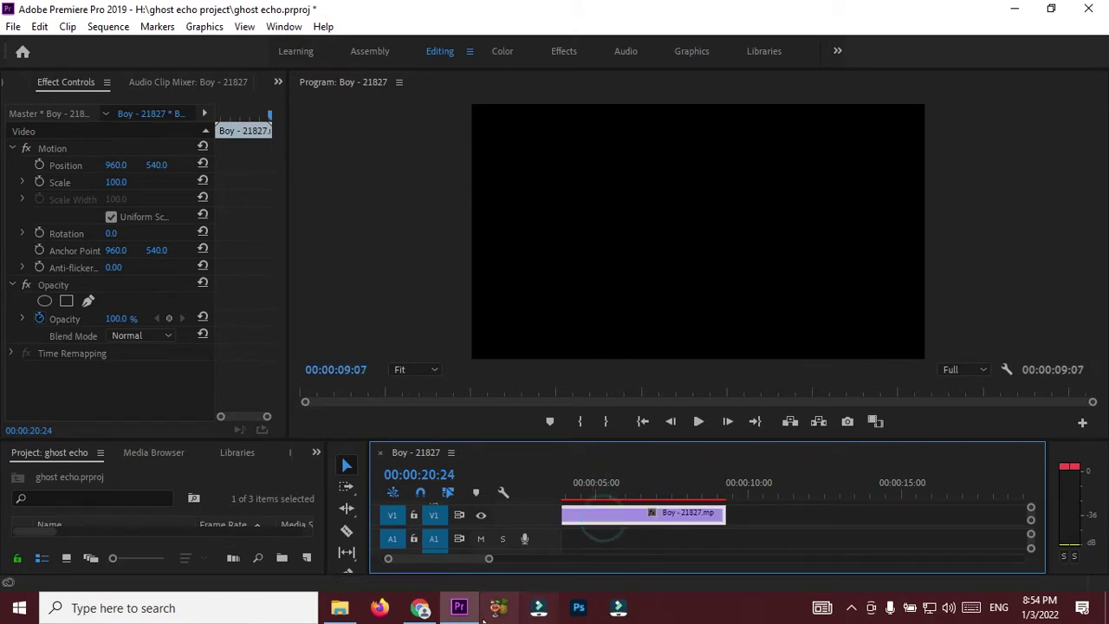
click(340, 607)
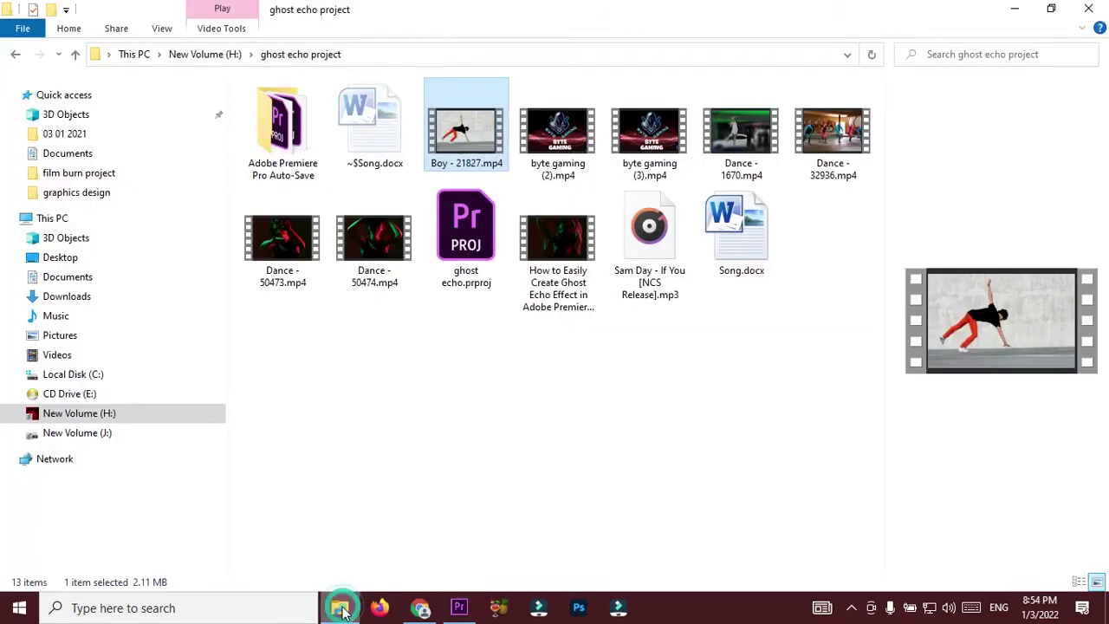
mouse_move(348, 260)
mouse_down()
mouse_move(483, 610)
mouse_move(723, 527)
mouse_up()
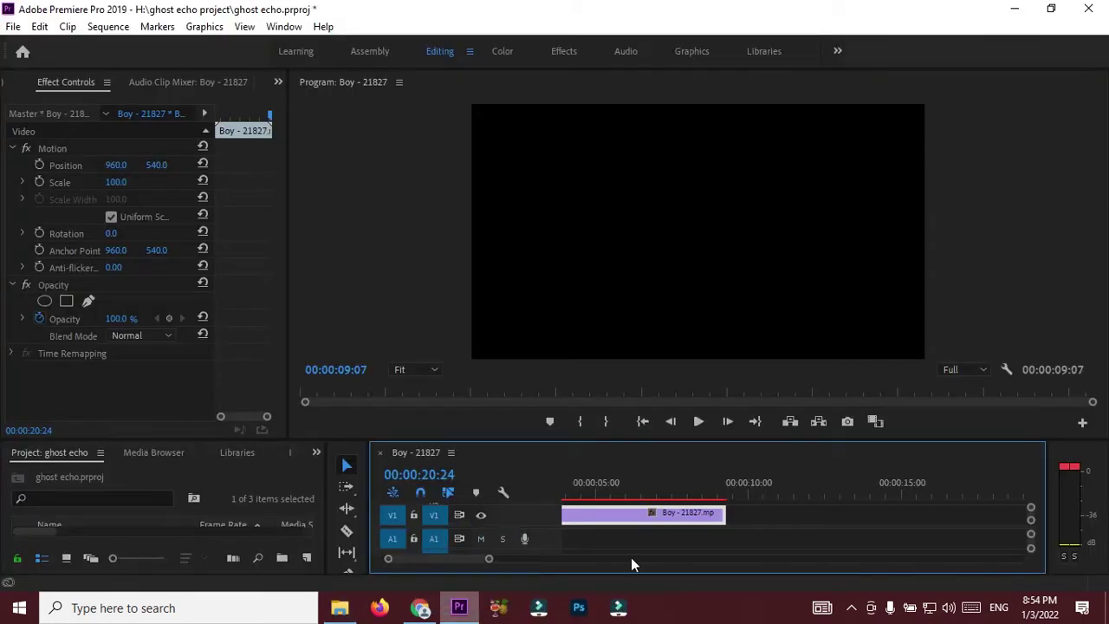
drag(723, 526, 723, 527)
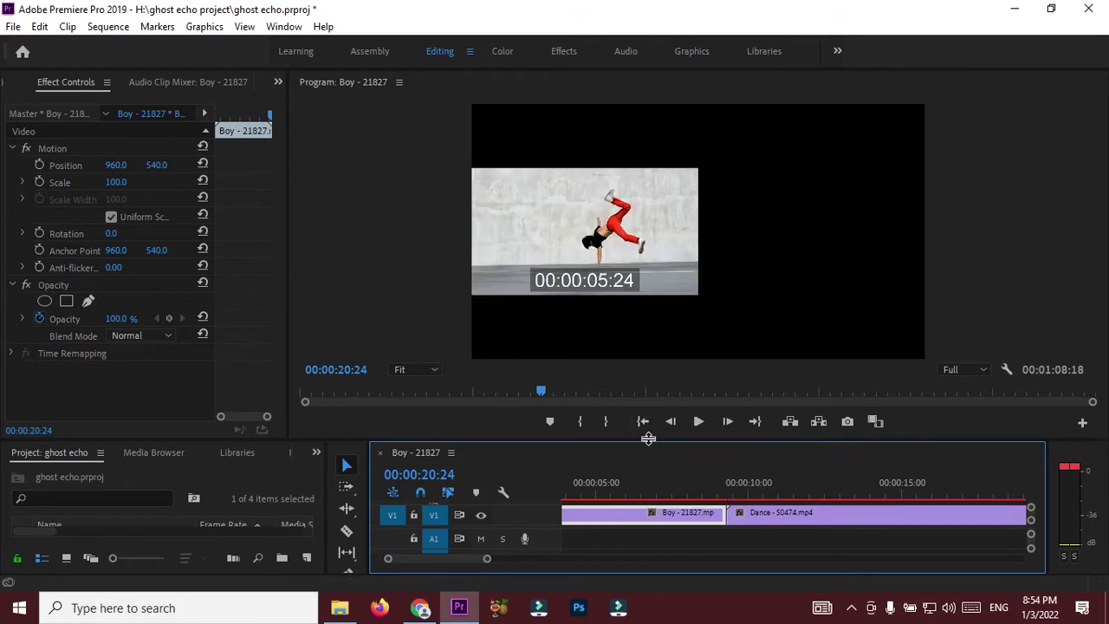
Step: Enlarge the timeline panel, scrub the preview, and select the empty gap at V1's start
drag(648, 439, 646, 399)
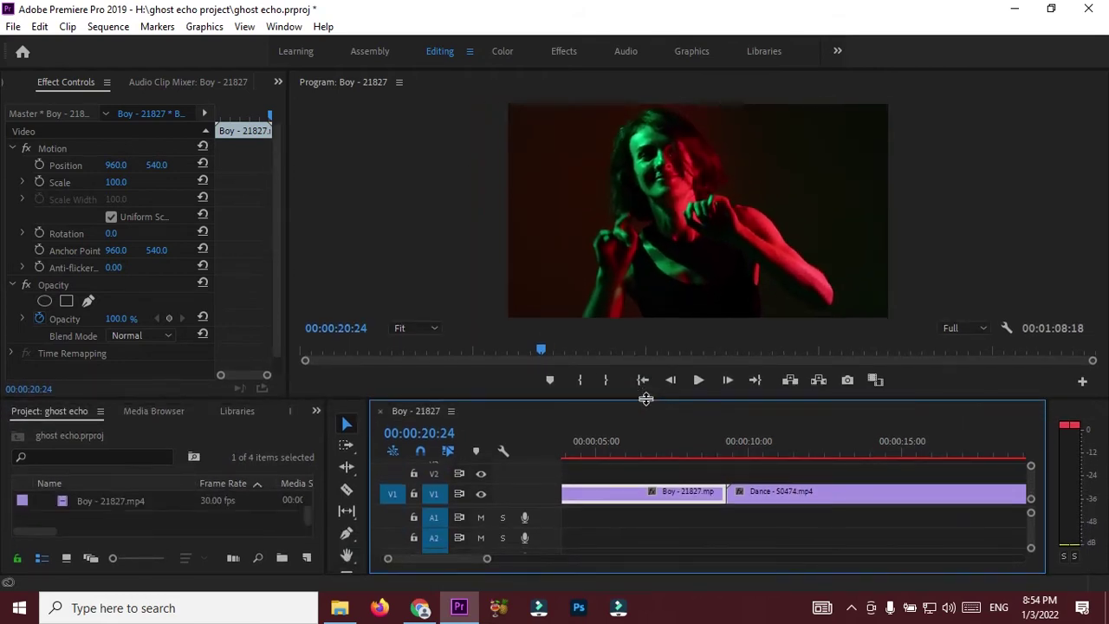
drag(545, 349, 227, 376)
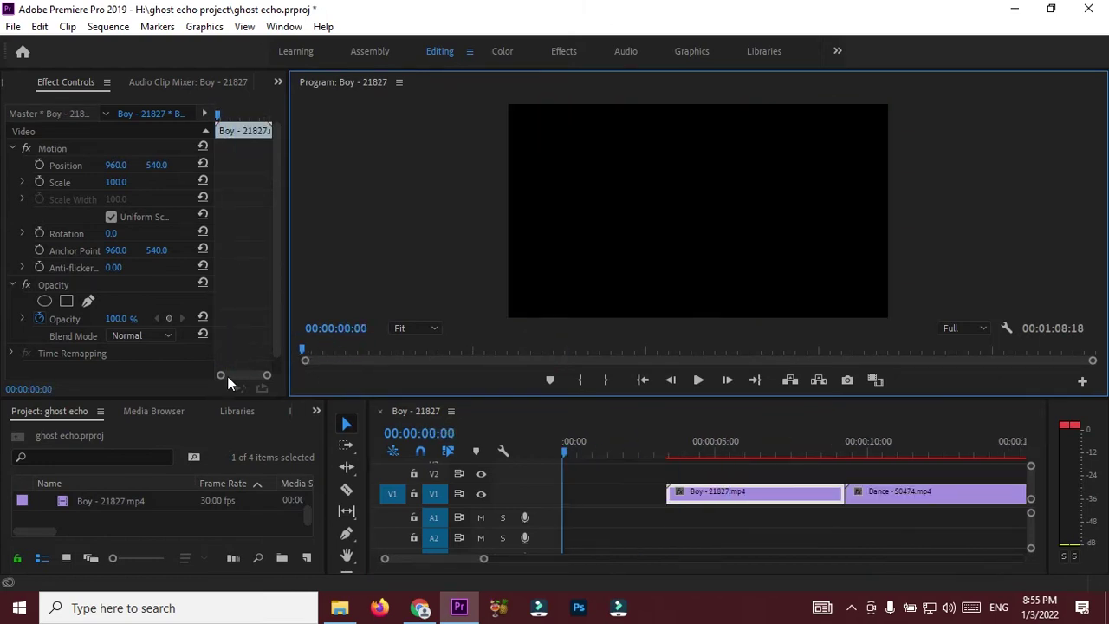
click(618, 491)
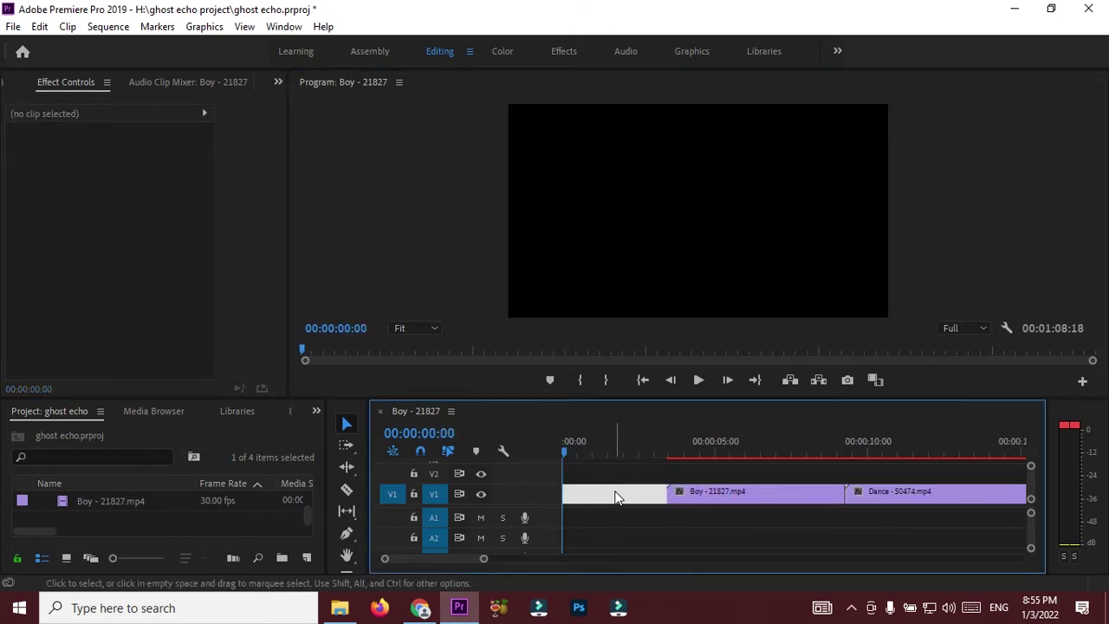
Step: Ripple-delete the opening gap and play the sequence to check the edit
key(Delete)
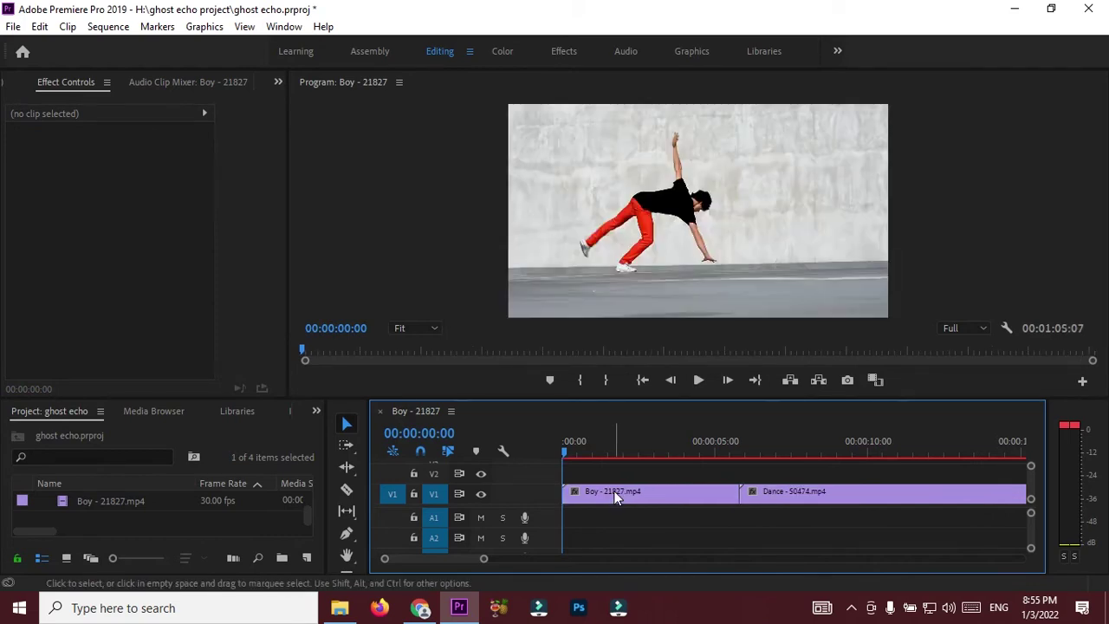
click(699, 381)
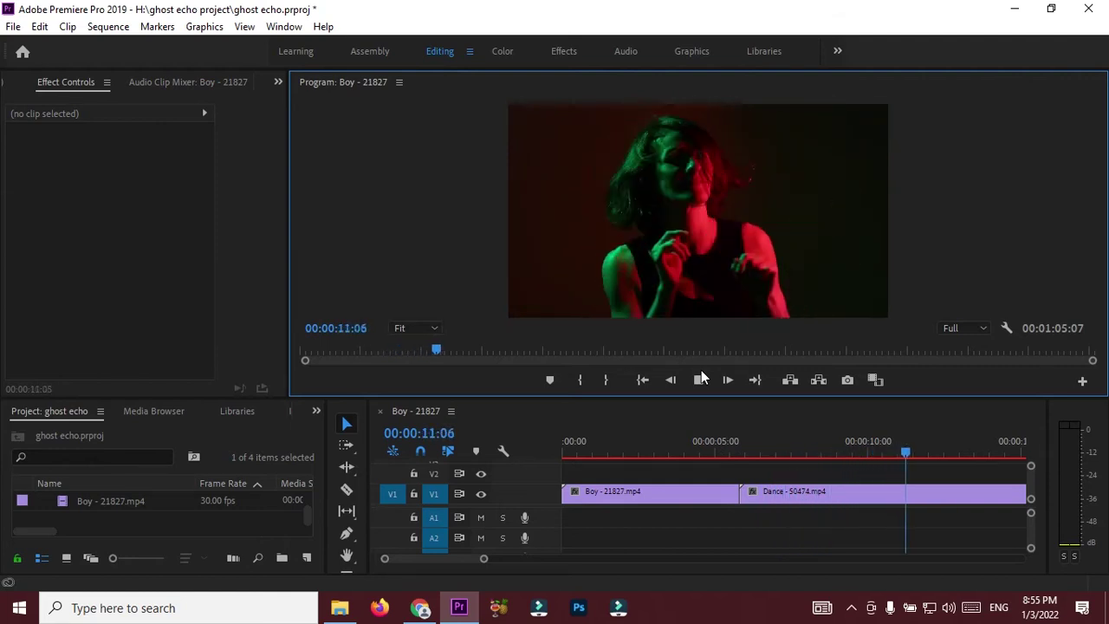
click(702, 378)
Step: Return to the sequence start and duplicate the Boy clip onto track V2
drag(913, 452, 862, 454)
key(Home)
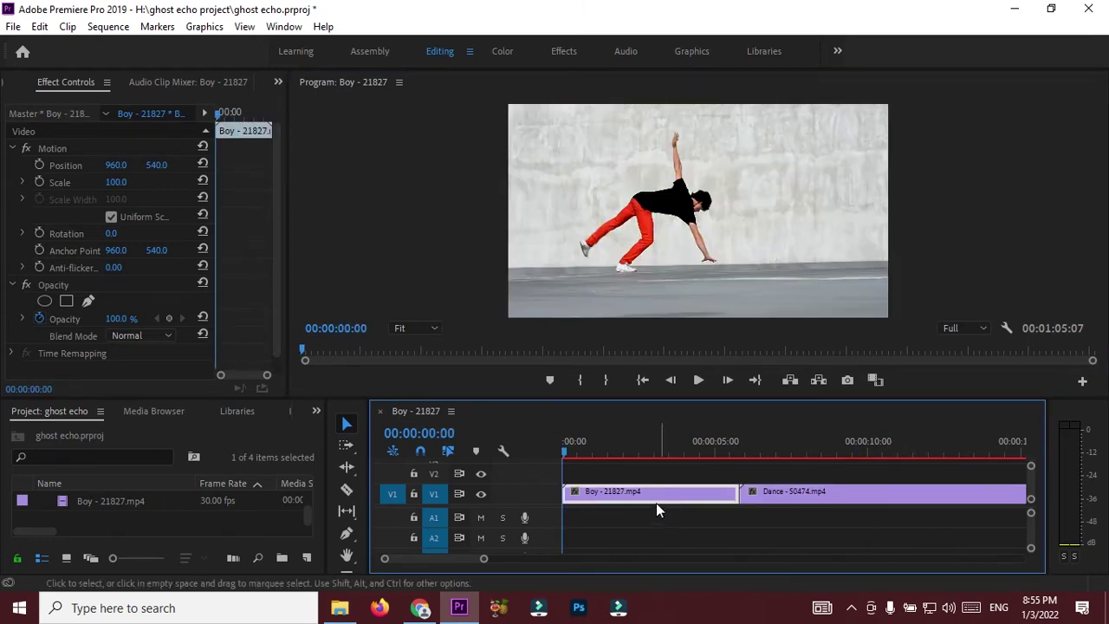
drag(654, 501, 646, 473)
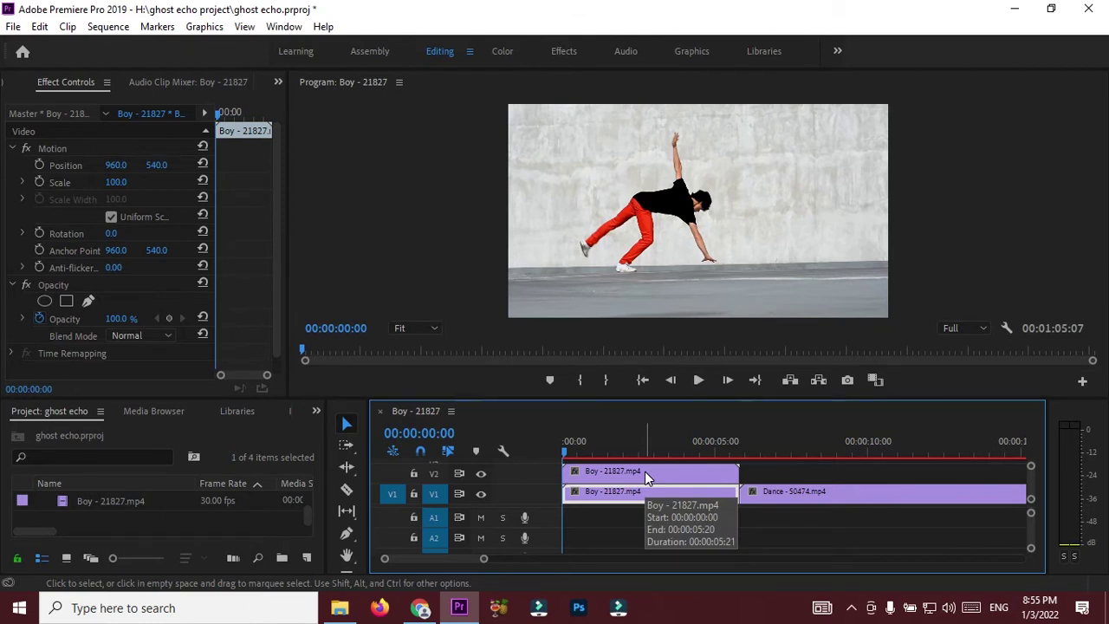
Step: Slow the V2 Boy copy to 90% speed with Optical Flow, then shift the Dance clip later
click(645, 472)
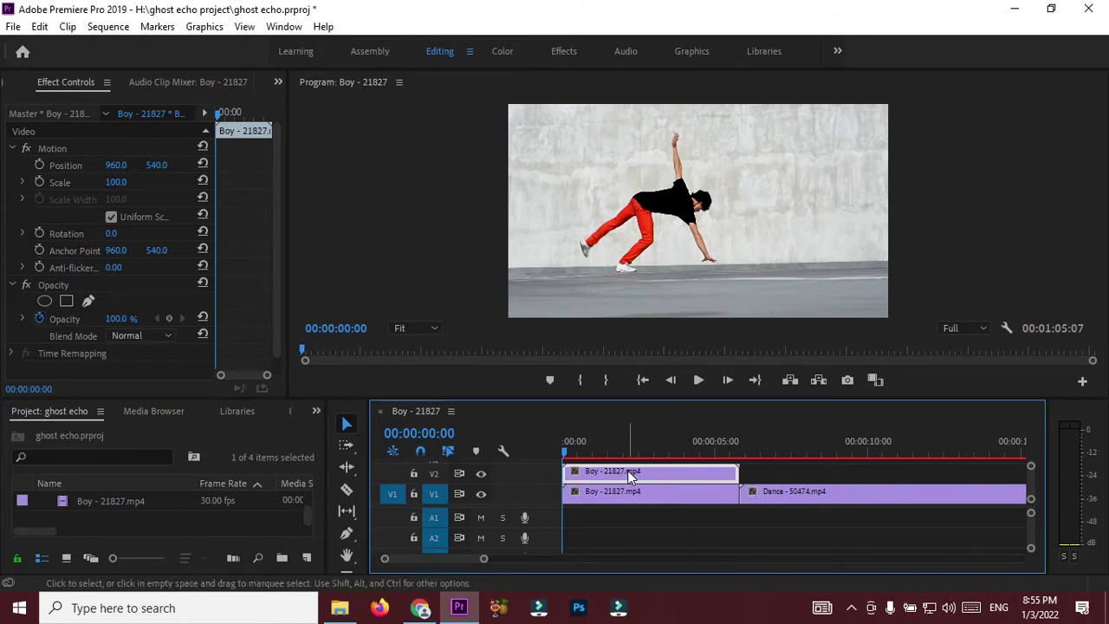
right_click(631, 478)
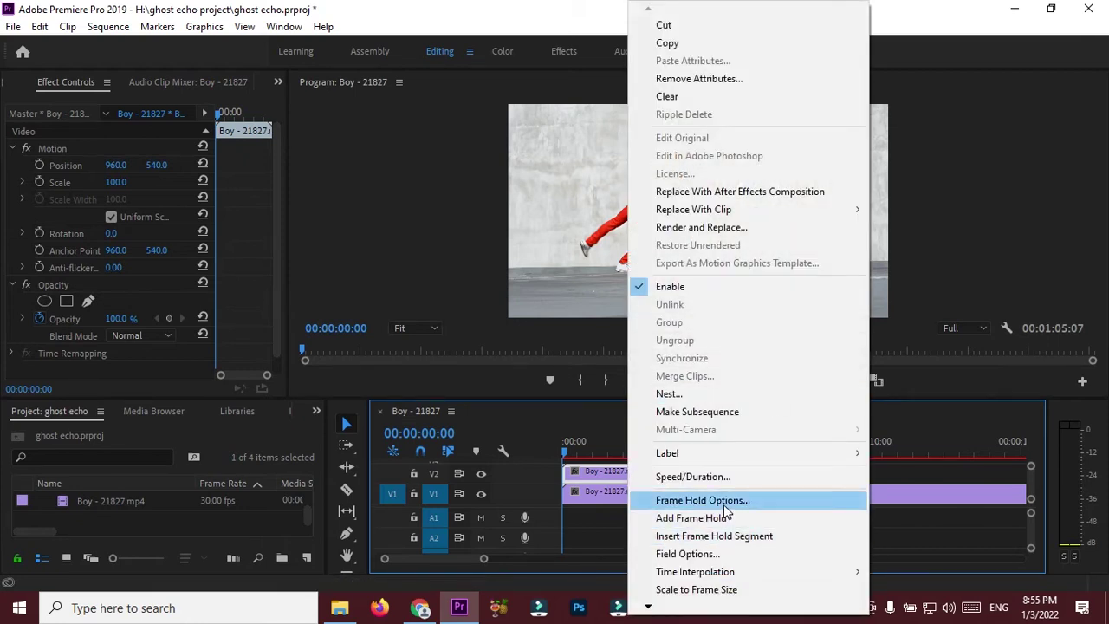
click(707, 479)
text(90)
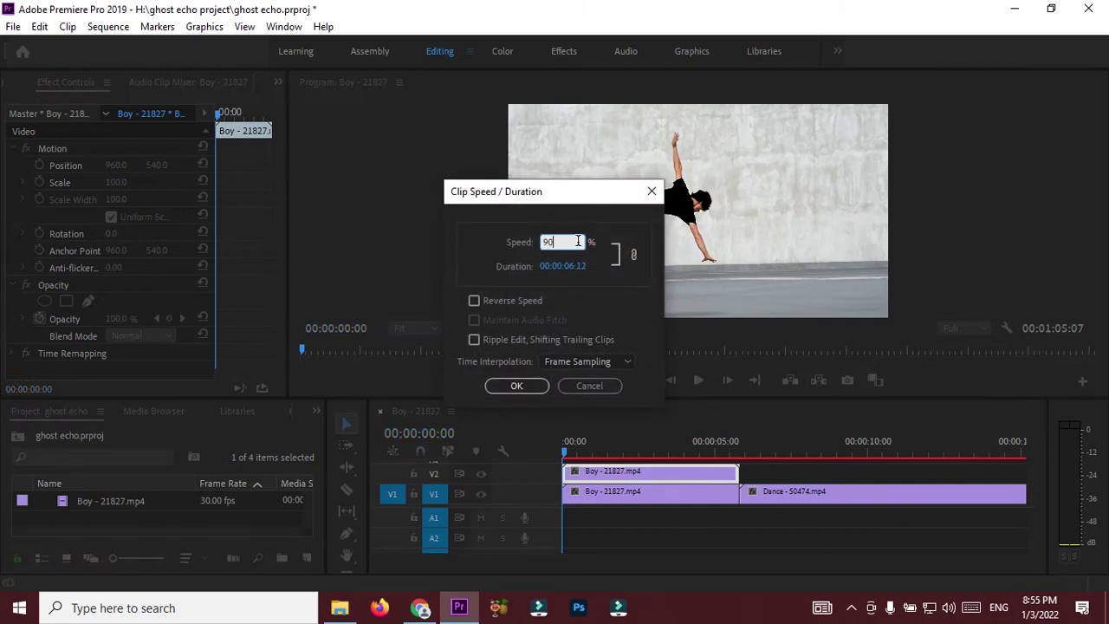
click(593, 362)
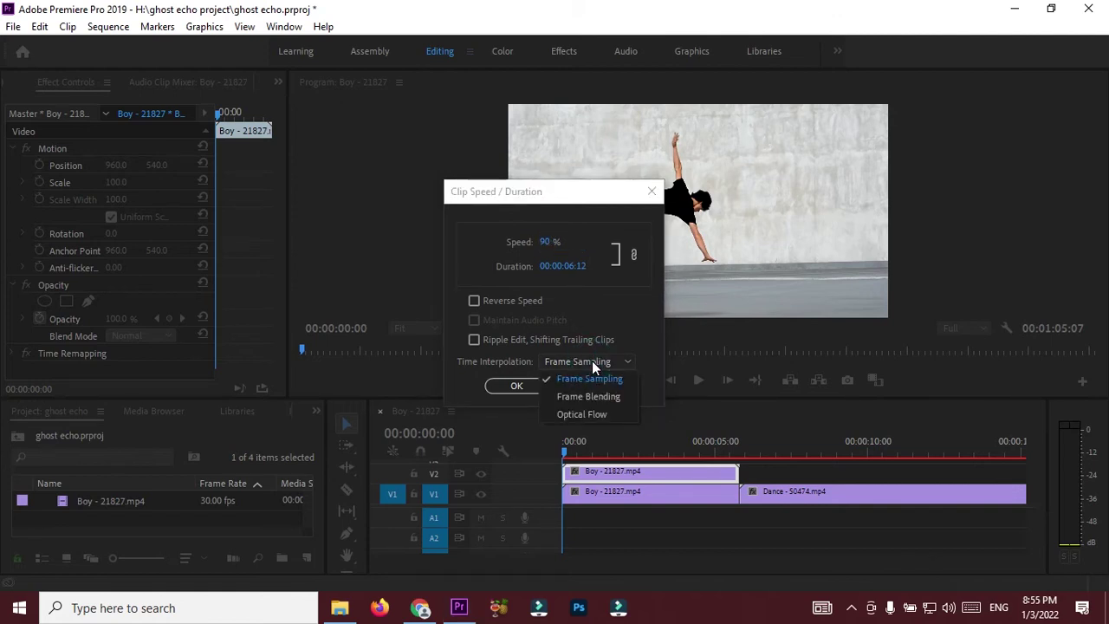
click(595, 413)
click(512, 387)
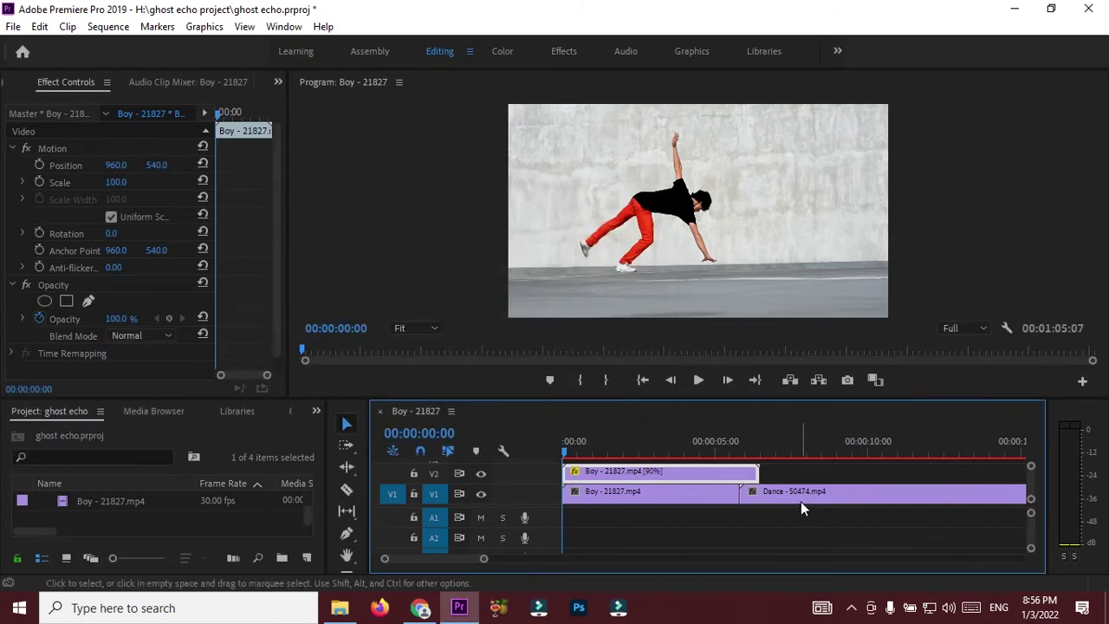
drag(792, 492, 818, 493)
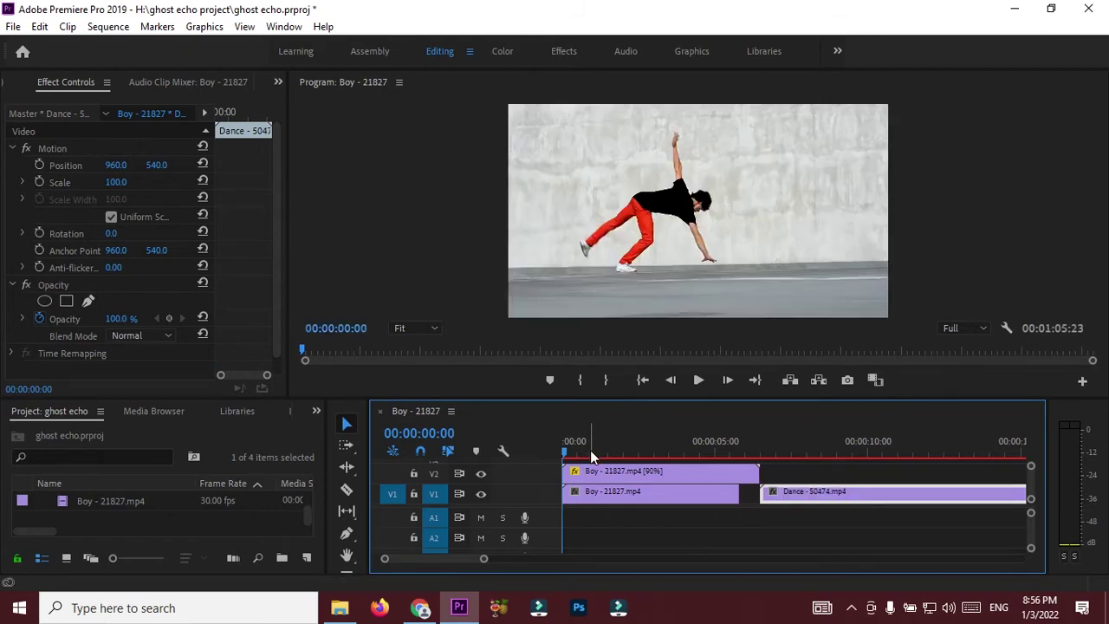
Step: Set the V2 Boy copy's opacity to 50% and play the ghost echo preview
click(623, 468)
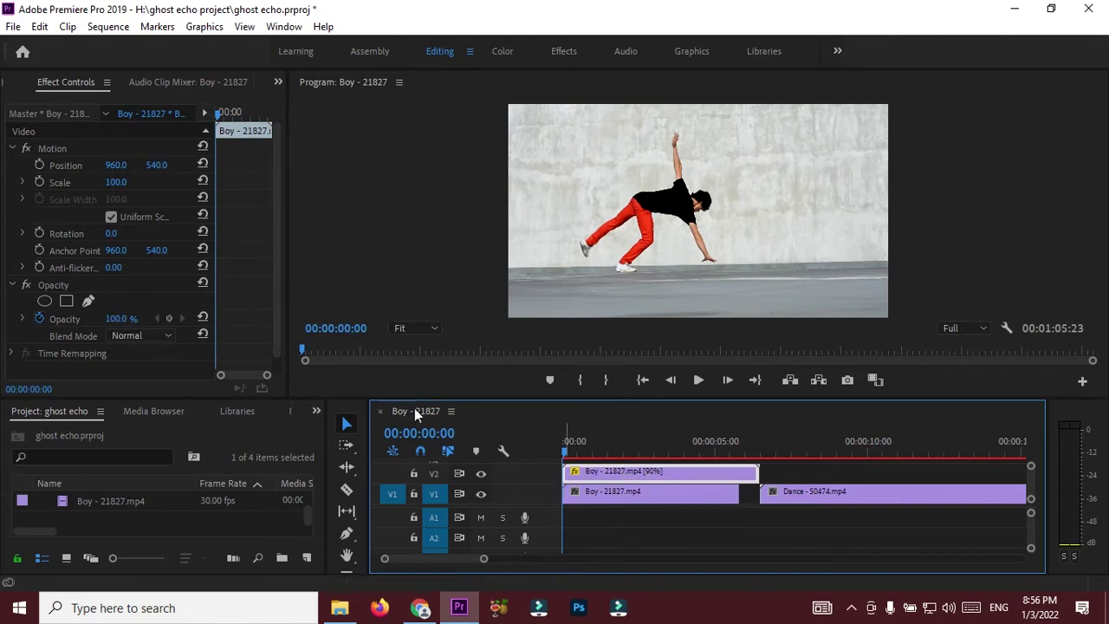
click(122, 319)
text(50)
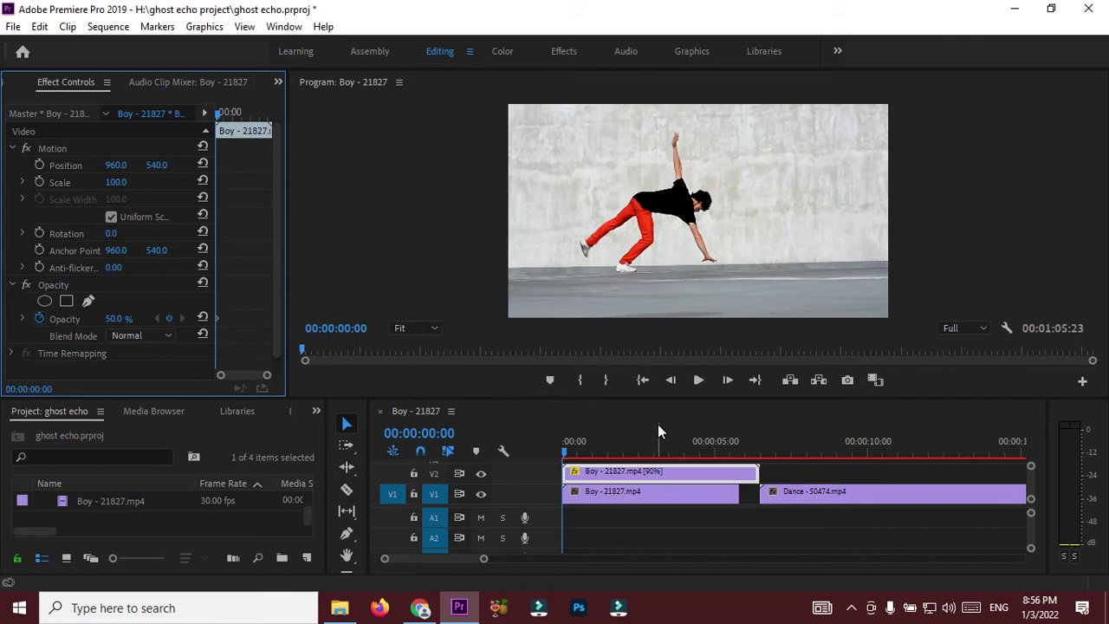
click(699, 382)
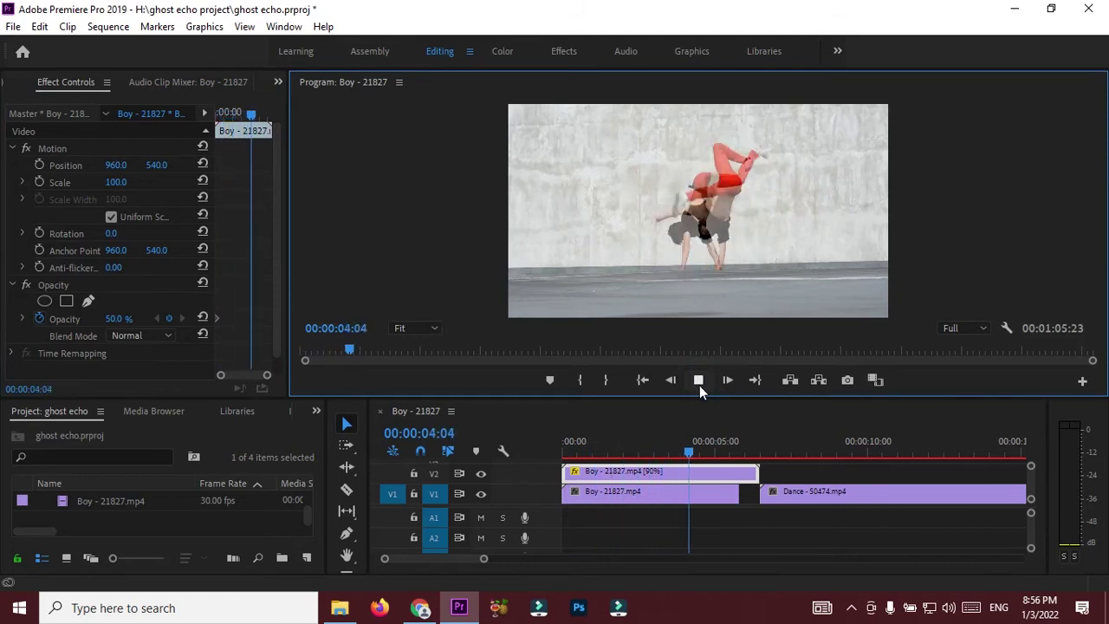
Step: Stop playback and trim the V2 Boy copy to start later and end earlier
click(699, 386)
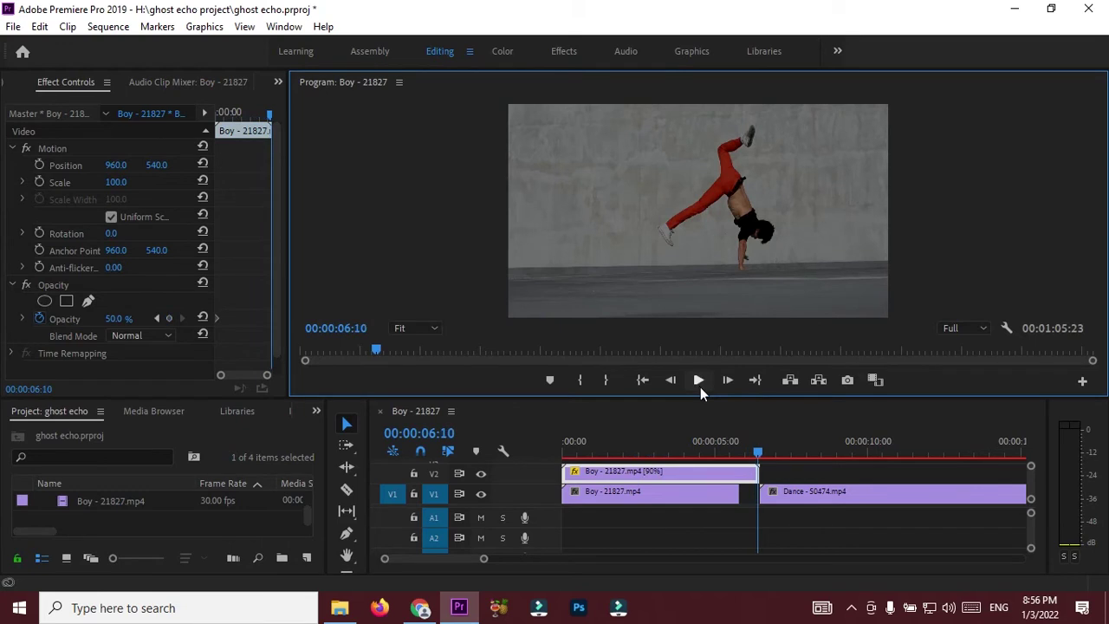
click(748, 474)
drag(748, 474, 725, 474)
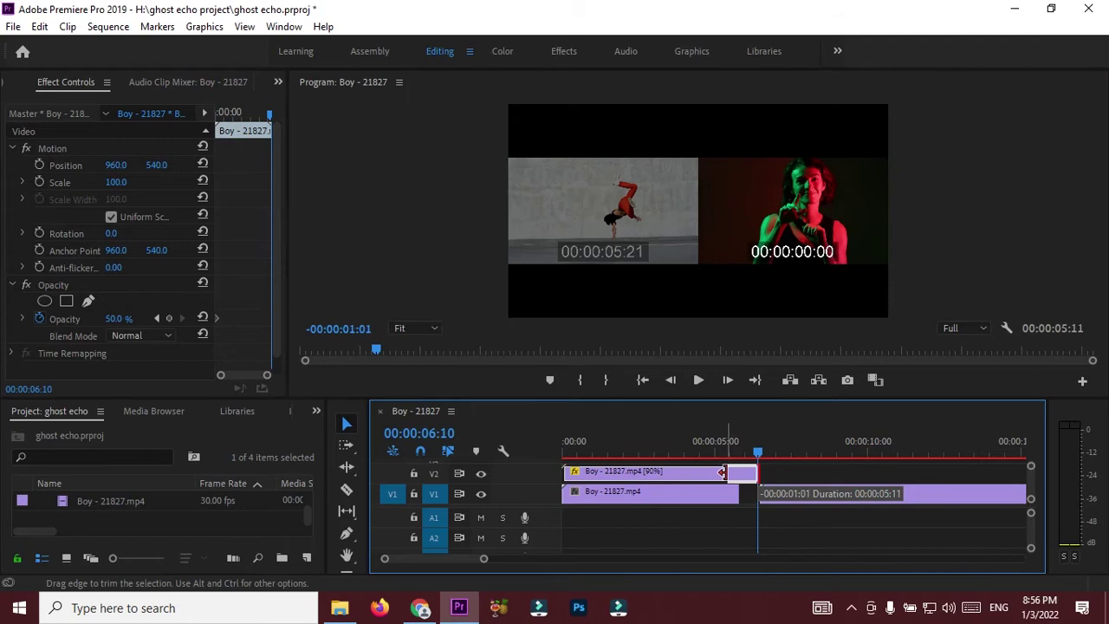
click(564, 473)
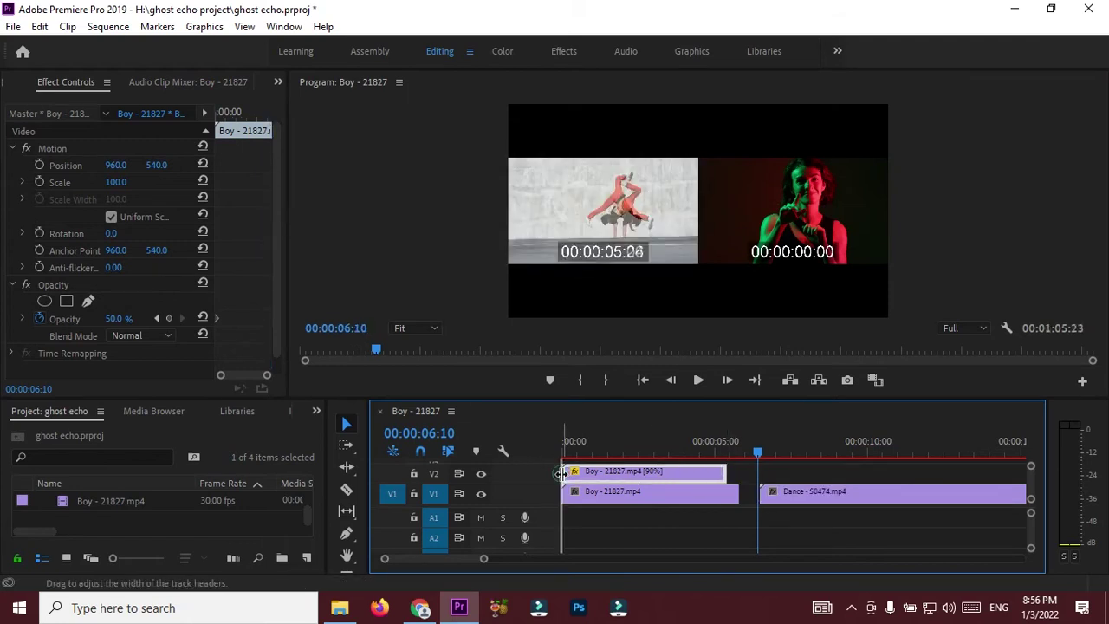
drag(564, 473, 577, 473)
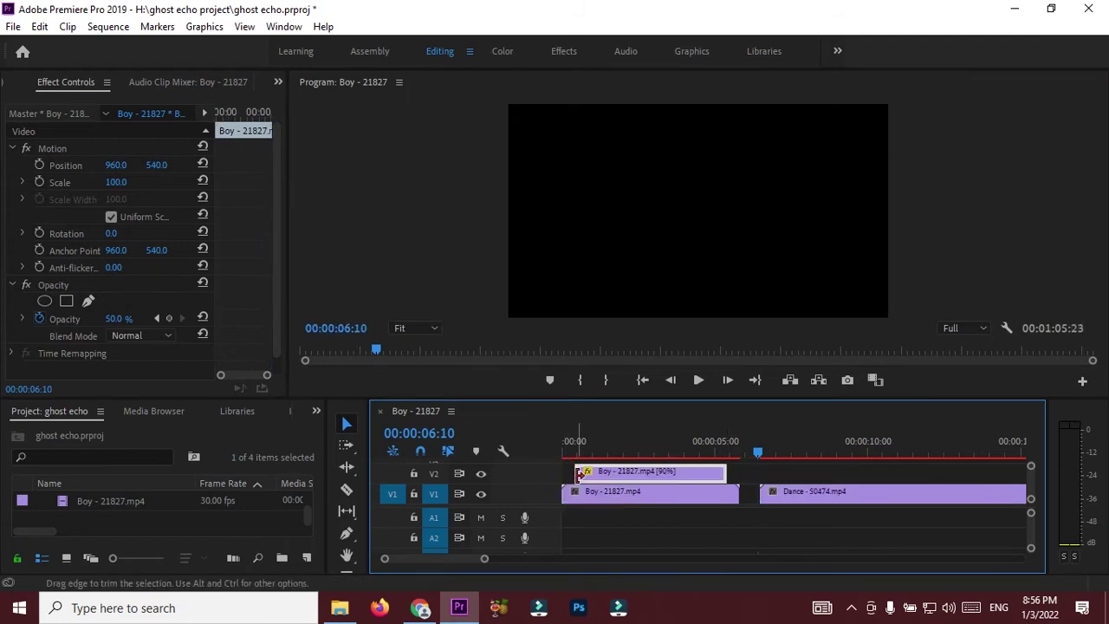
Step: Scrub from the sequence start to check the overlapping echo
key(Home)
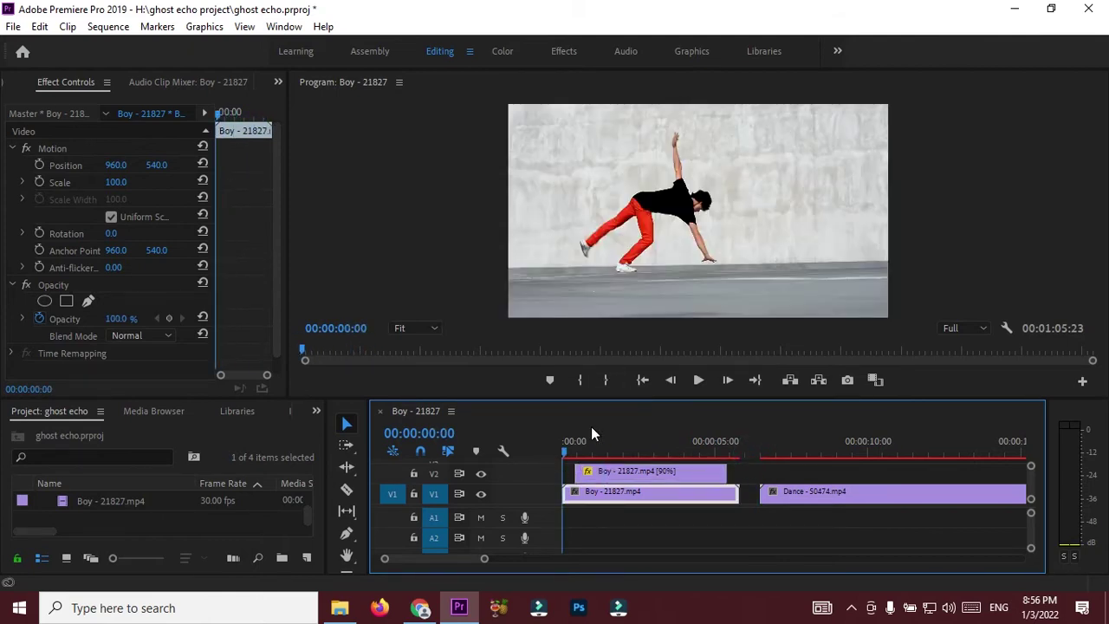
drag(565, 455, 672, 456)
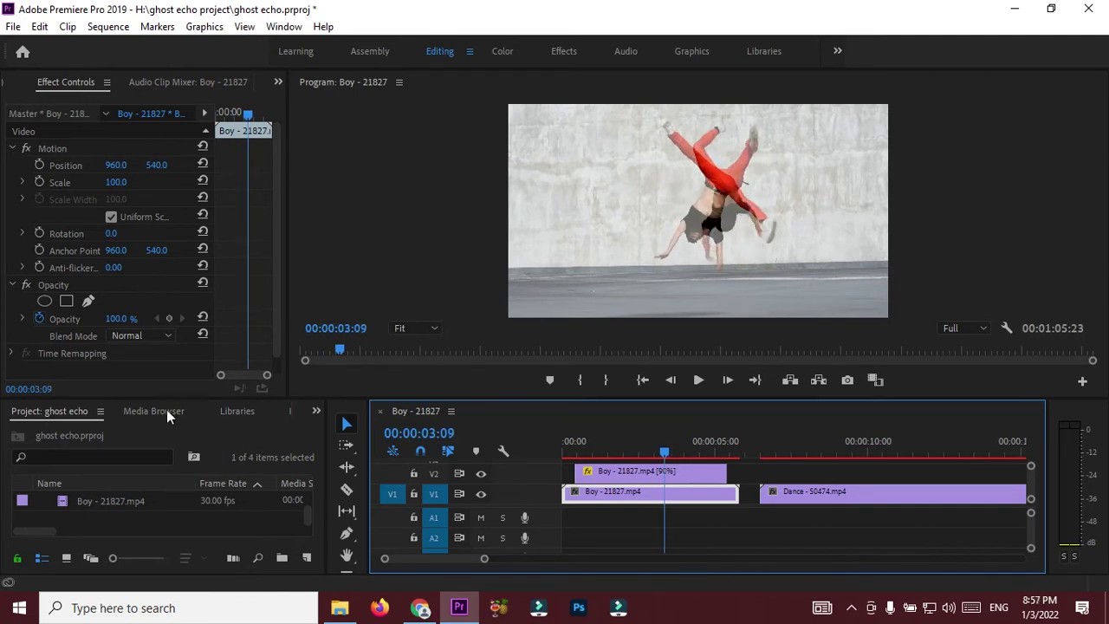
click(316, 411)
Step: Show the Effects panel and select Cross Dissolve under Video Transitions > Dissolve
key(Escape)
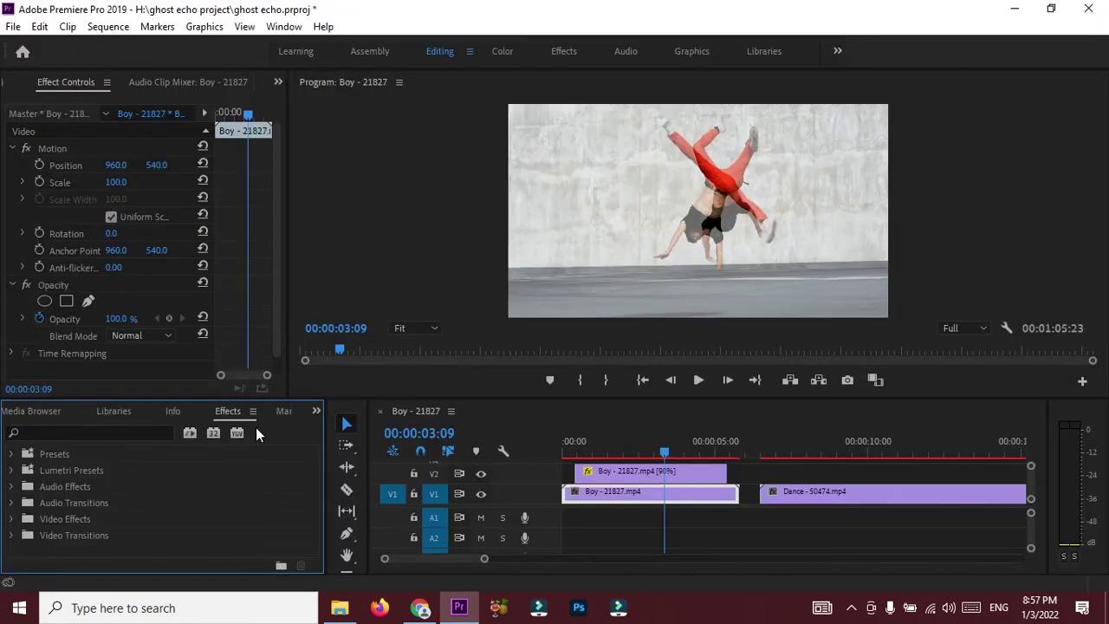
click(31, 433)
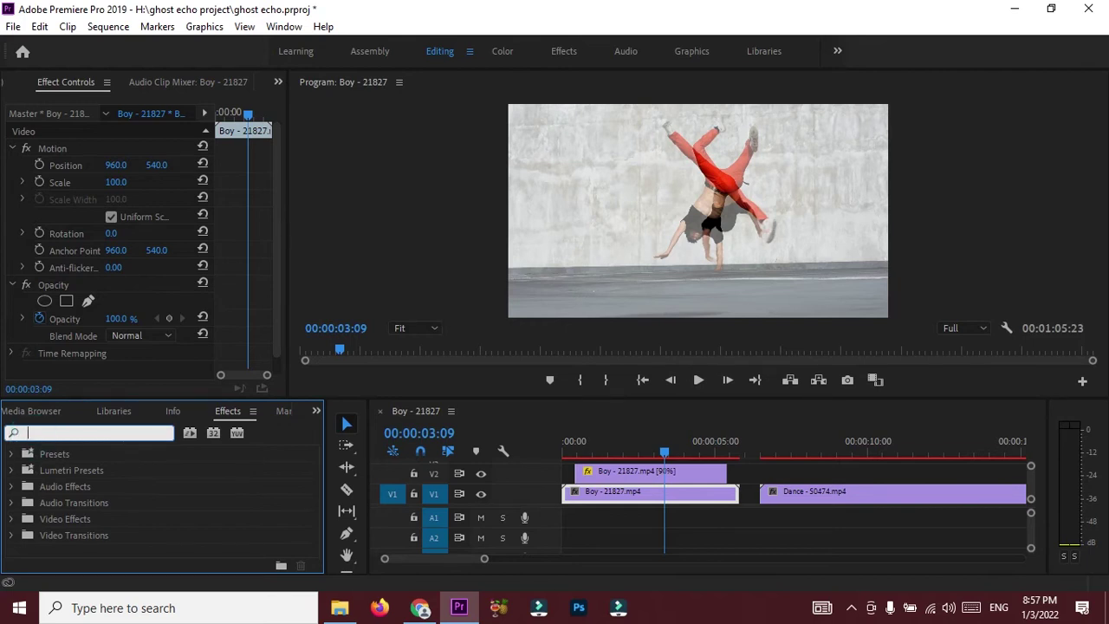
text(DIS)
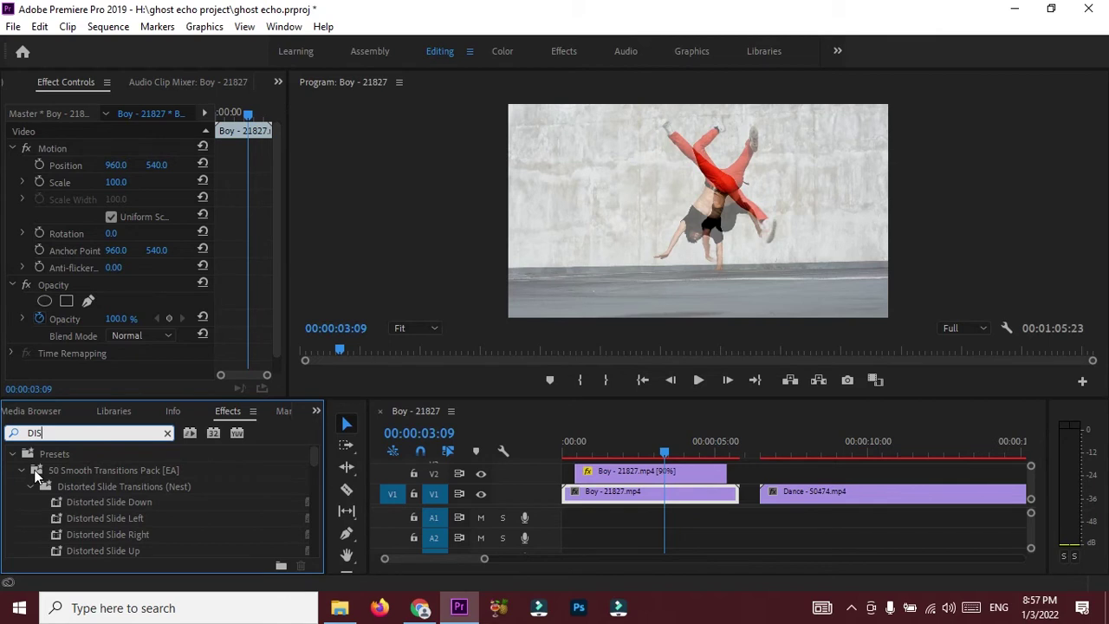
key(BackSpace)
click(62, 535)
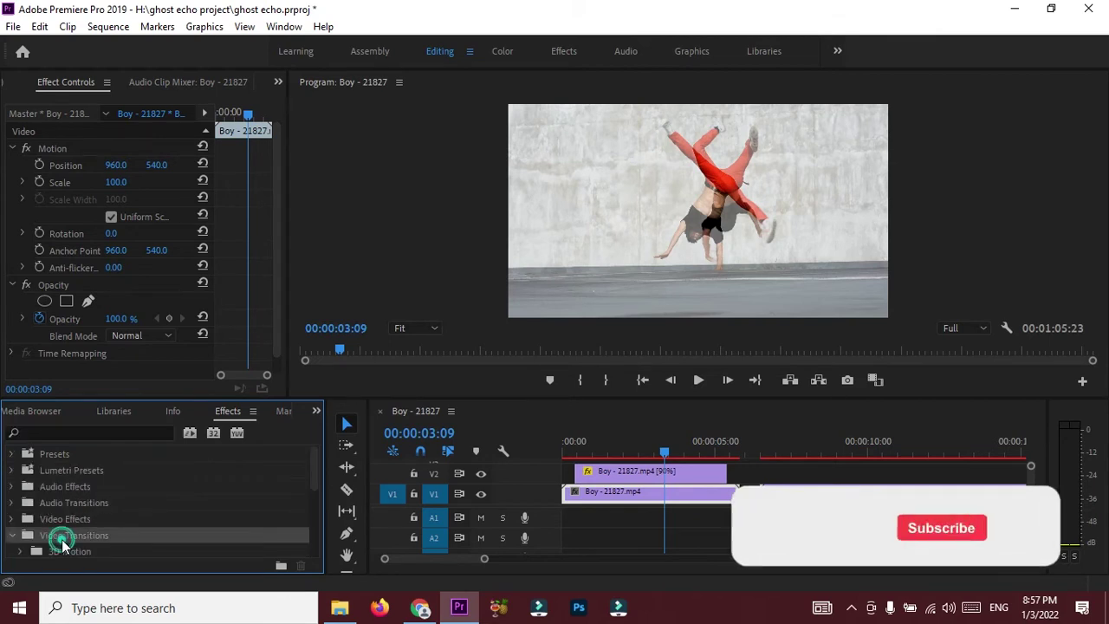
scroll(121, 533, down, 2)
double_click(74, 518)
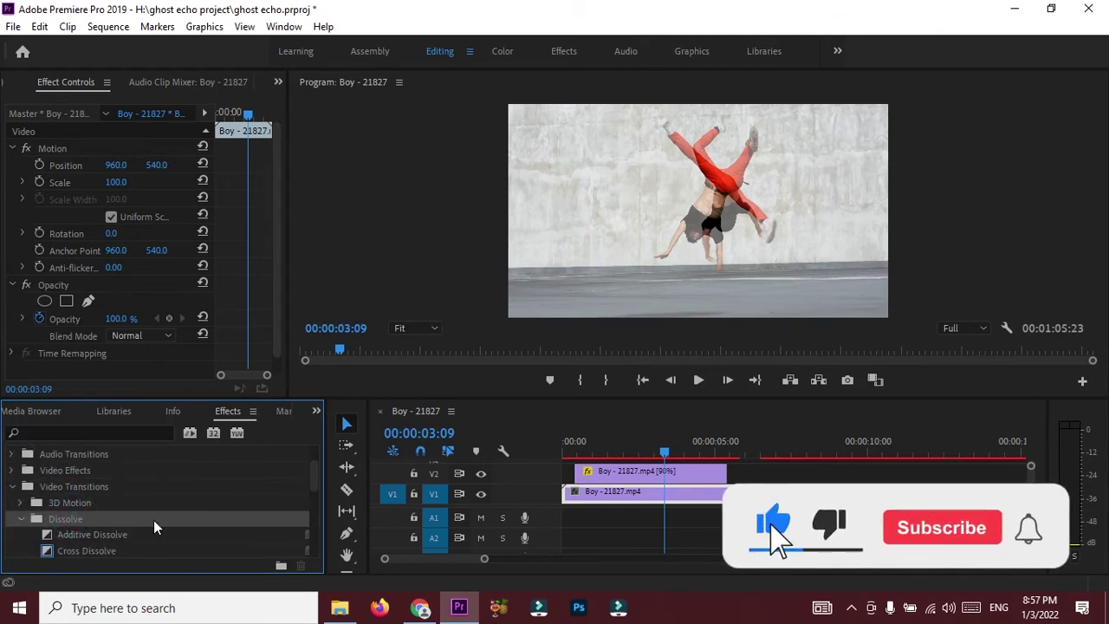
scroll(148, 524, down, 1)
click(83, 518)
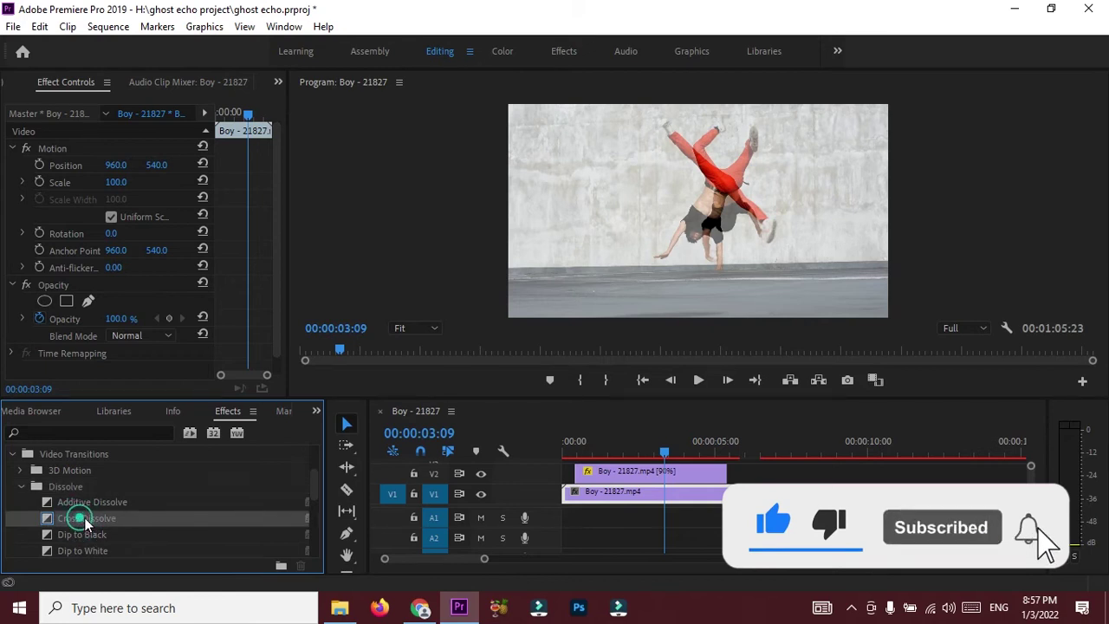
Step: Add Cross Dissolve transitions to the start and end of the V2 Boy copy
drag(84, 521, 591, 473)
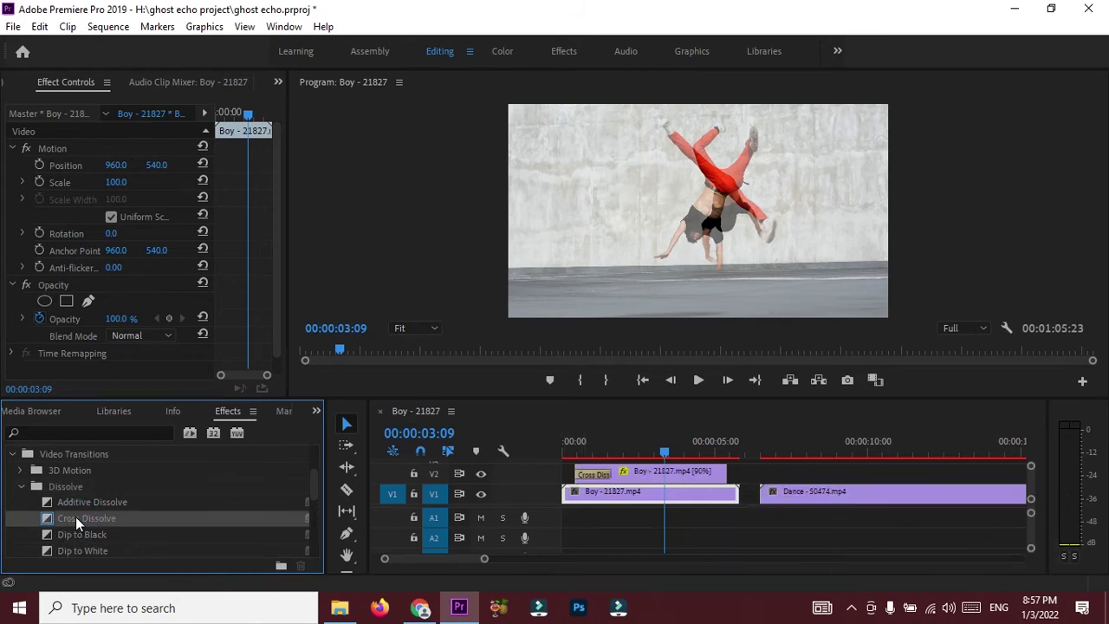
drag(76, 522, 728, 488)
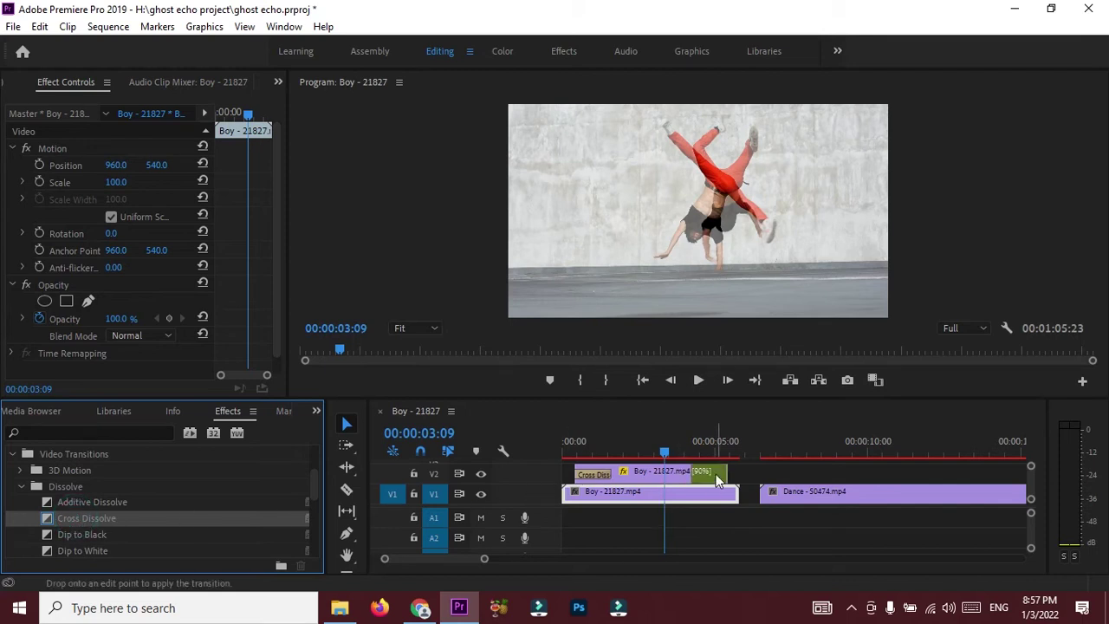
drag(728, 488, 724, 475)
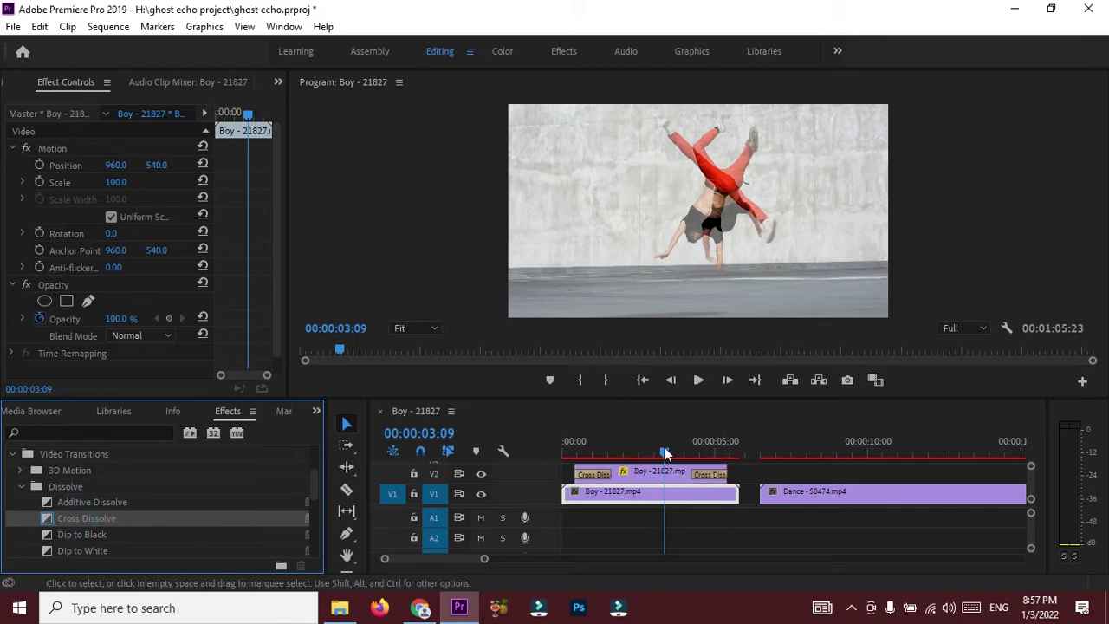
Step: Rewind and play the sequence to preview the fading echo
drag(668, 455, 560, 469)
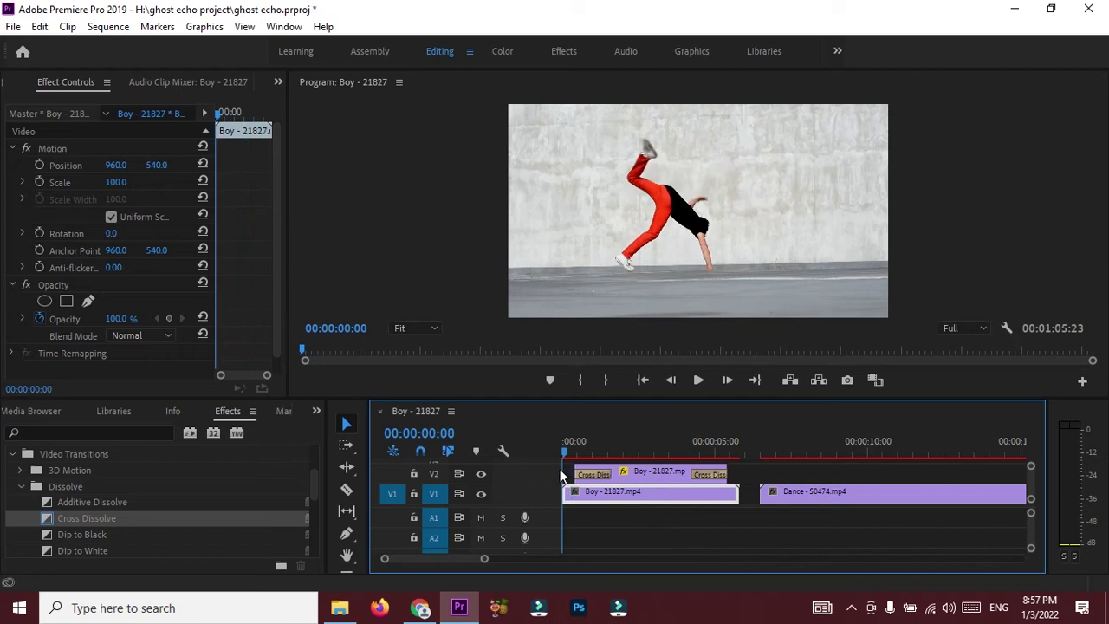
key(space)
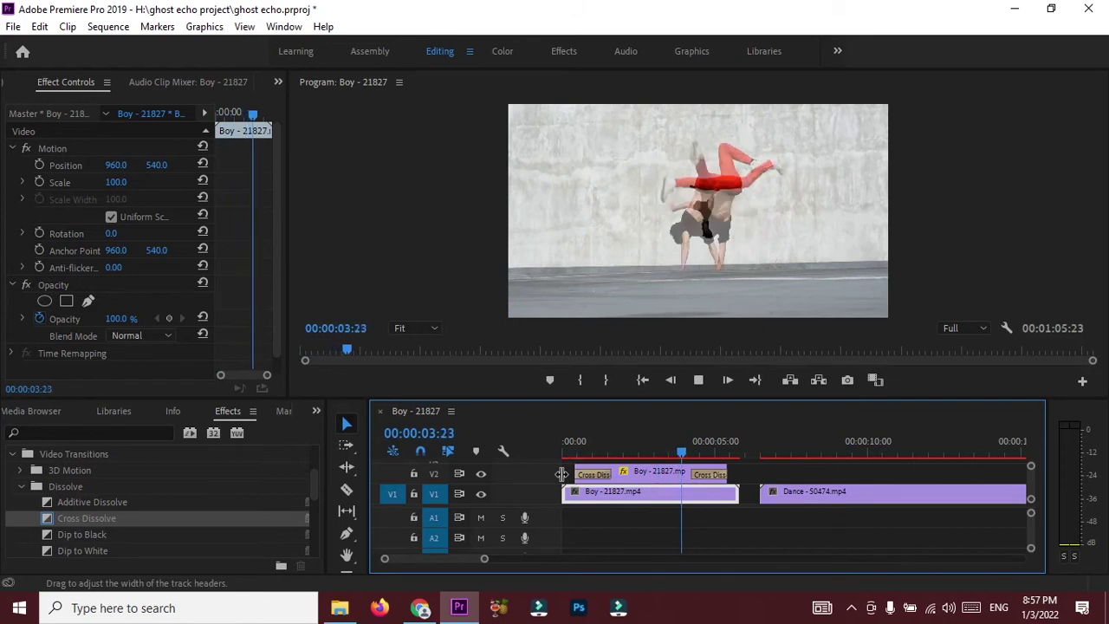
key(space)
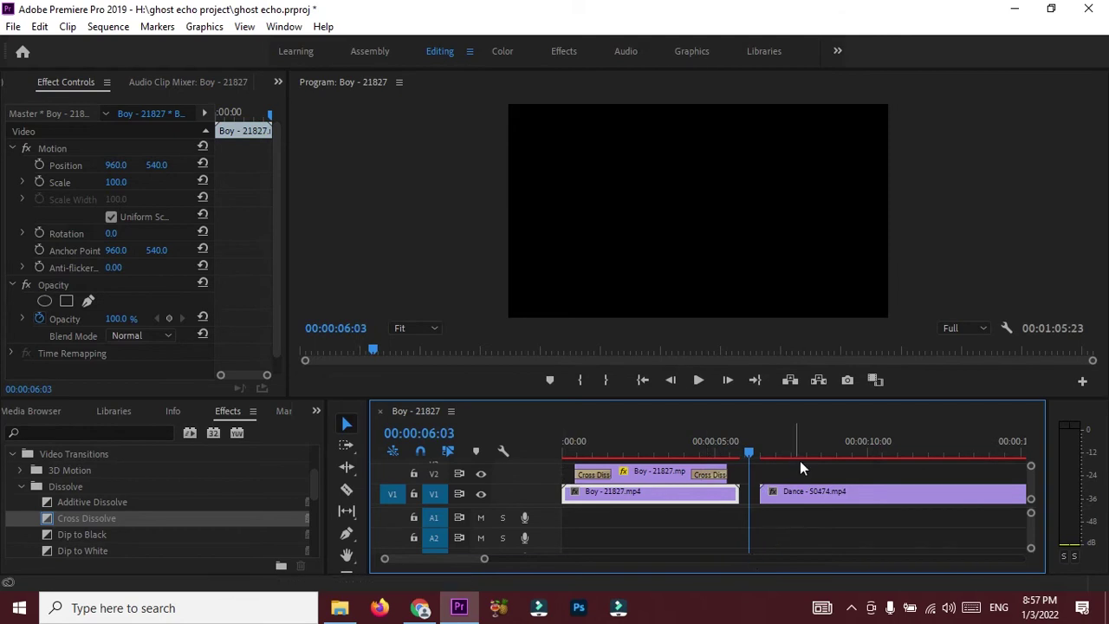
drag(818, 381, 836, 401)
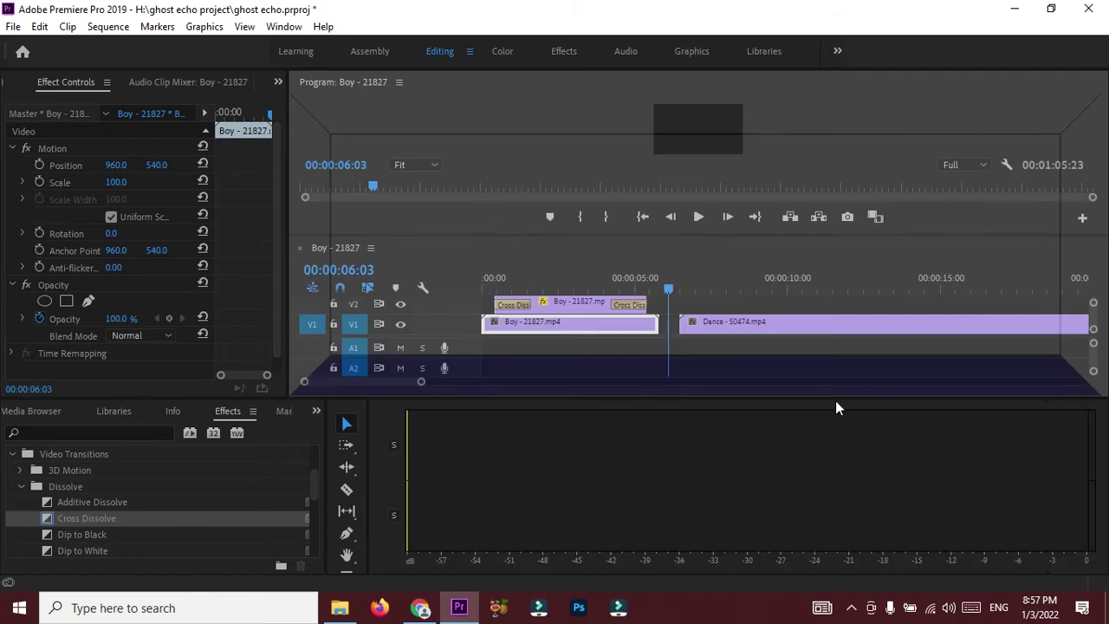
Step: Undo the end Cross Dissolve, dock the timeline beside Audio Meters, and select the Dance clip
key(ctrl+z)
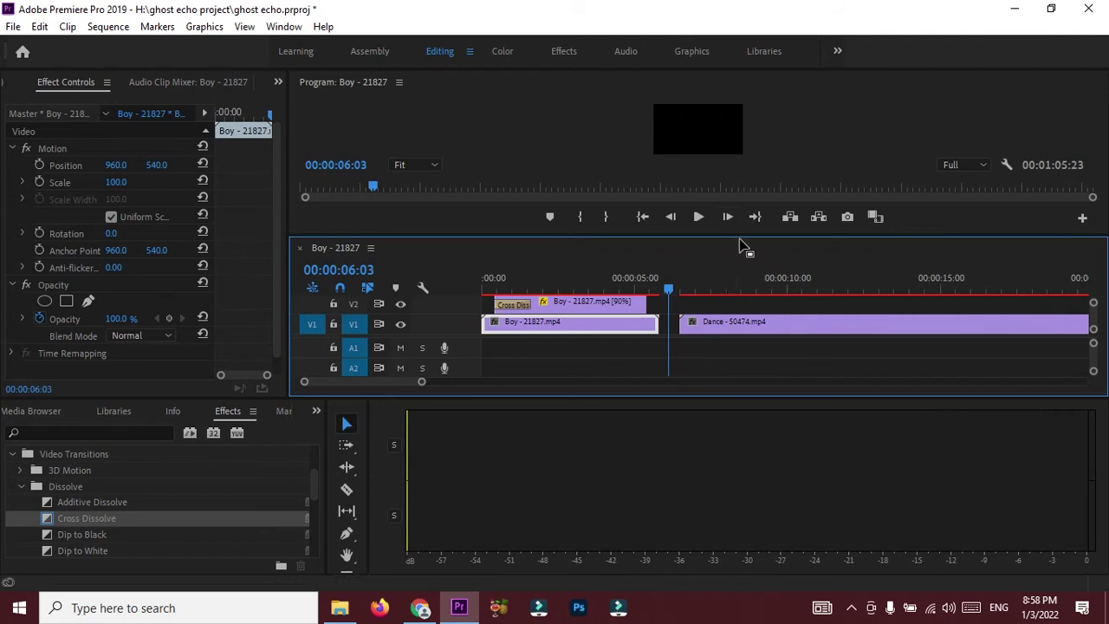
drag(746, 249, 738, 451)
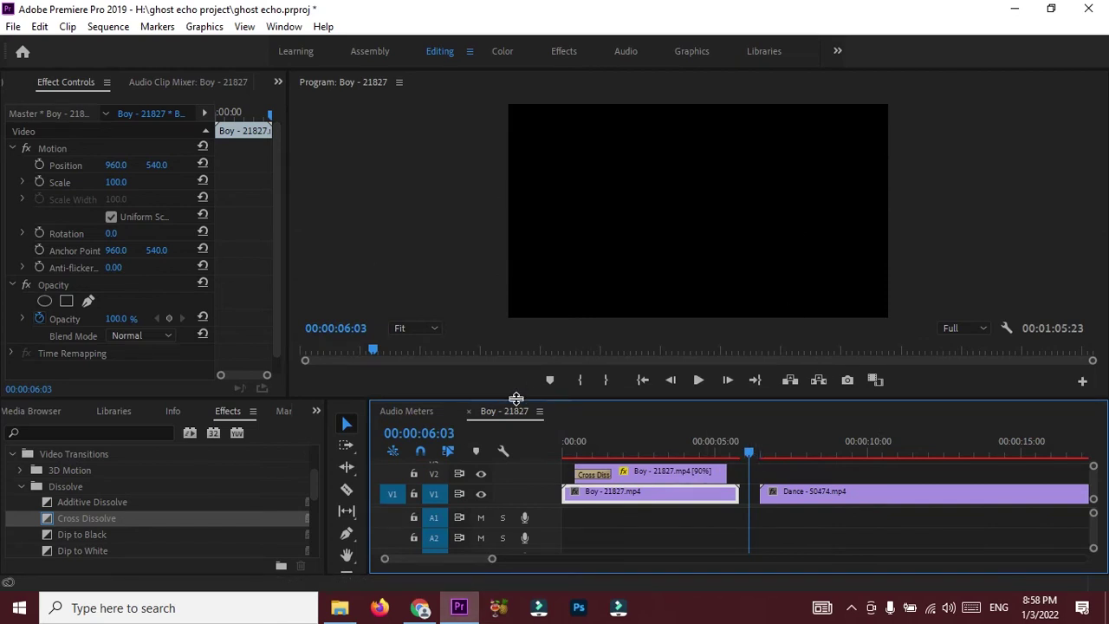
click(818, 501)
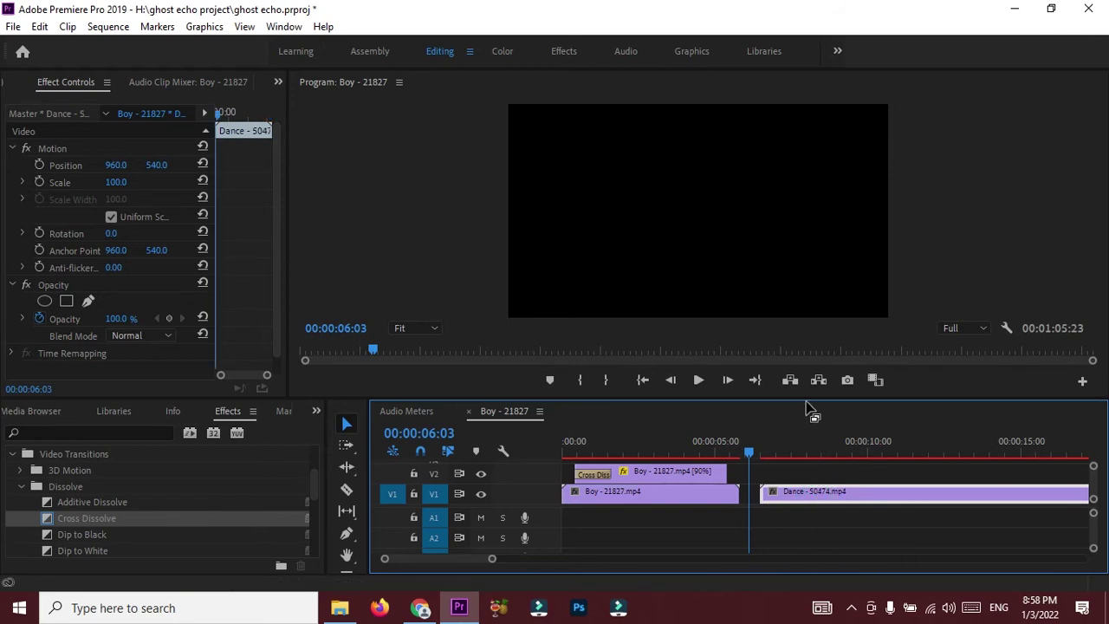
Step: Duplicate the Dance clip onto V2 and slow the copy to 90% speed with Optical Flow
drag(806, 397, 806, 367)
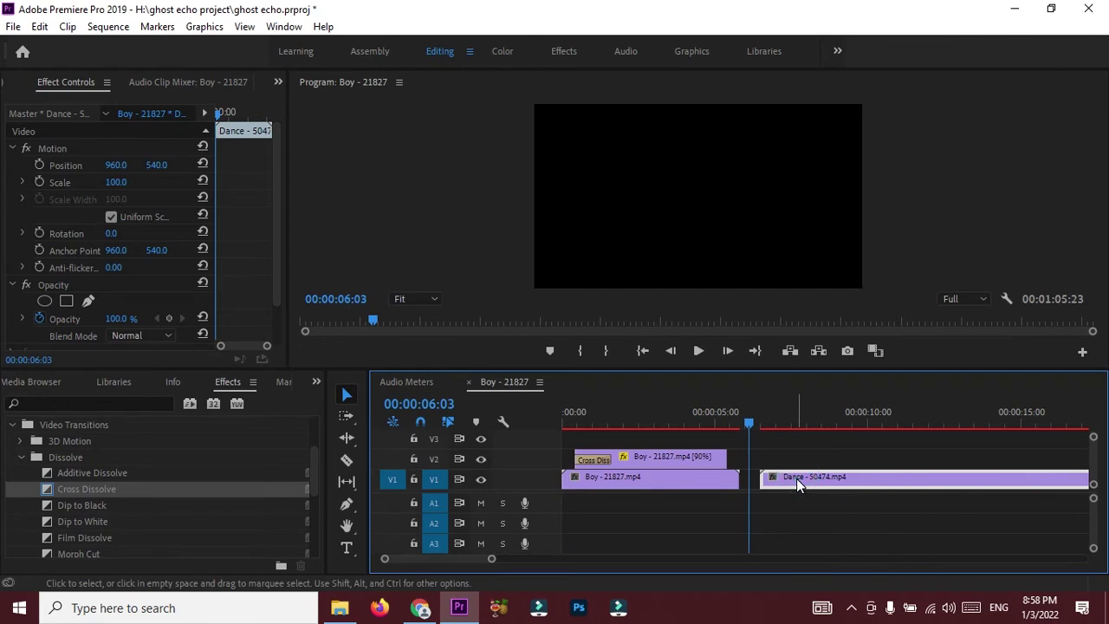
mouse_move(798, 485)
mouse_down()
mouse_move(806, 466)
mouse_move(797, 456)
mouse_up()
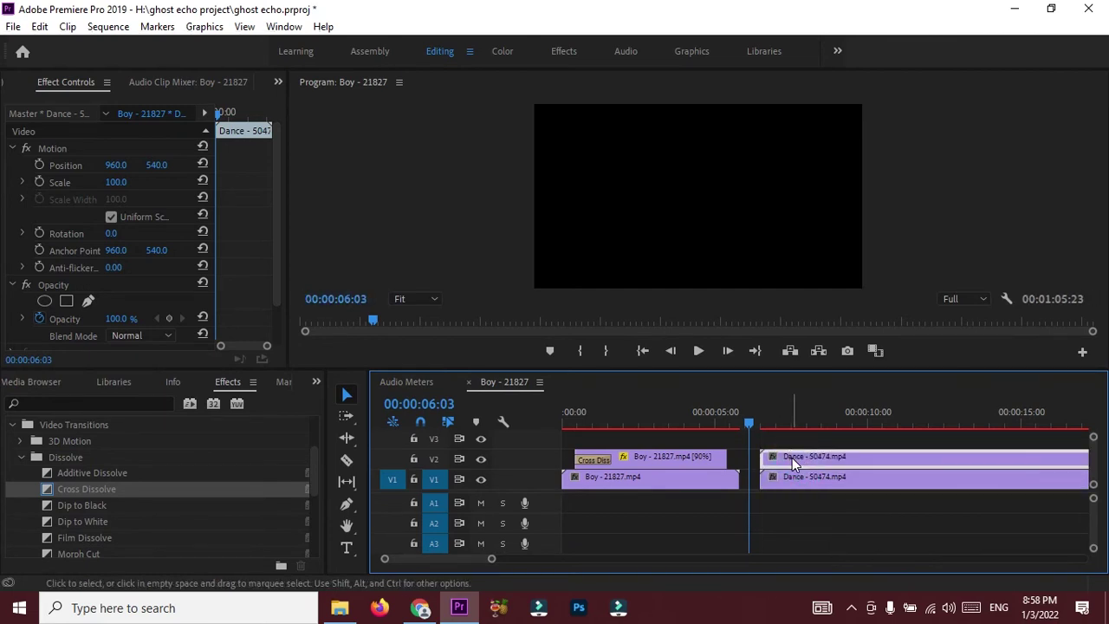
right_click(793, 462)
click(820, 479)
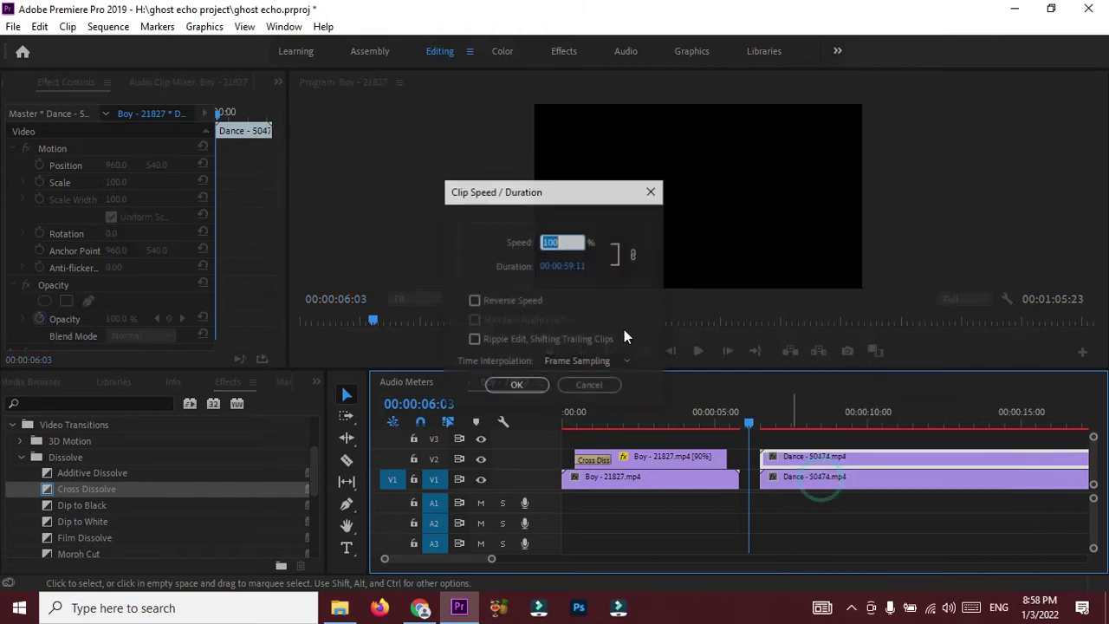
text(90)
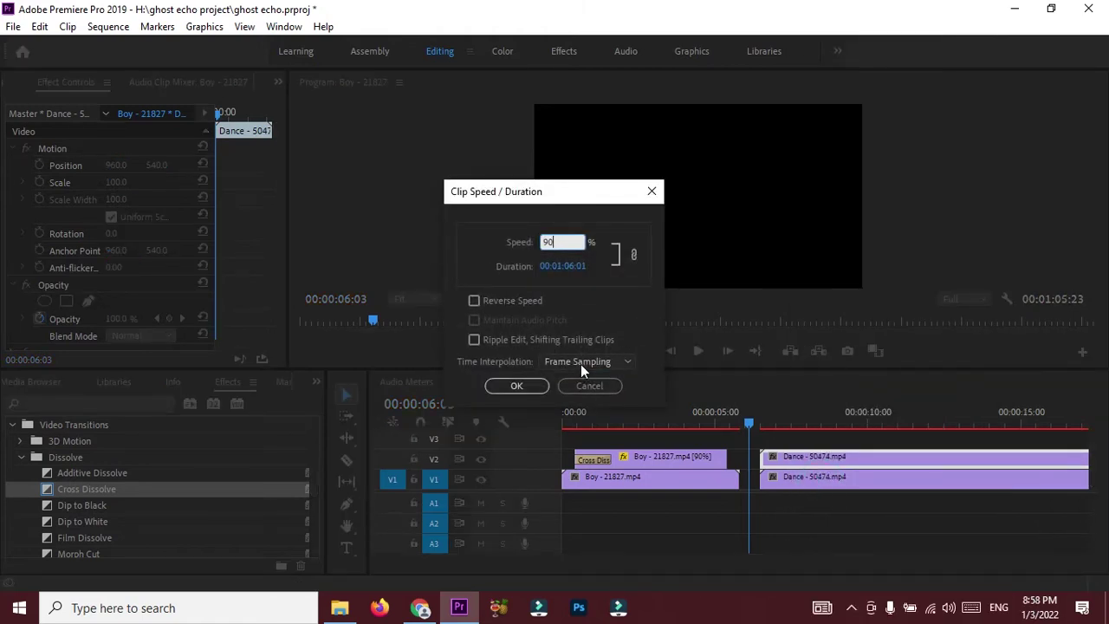
click(583, 368)
click(582, 411)
click(516, 386)
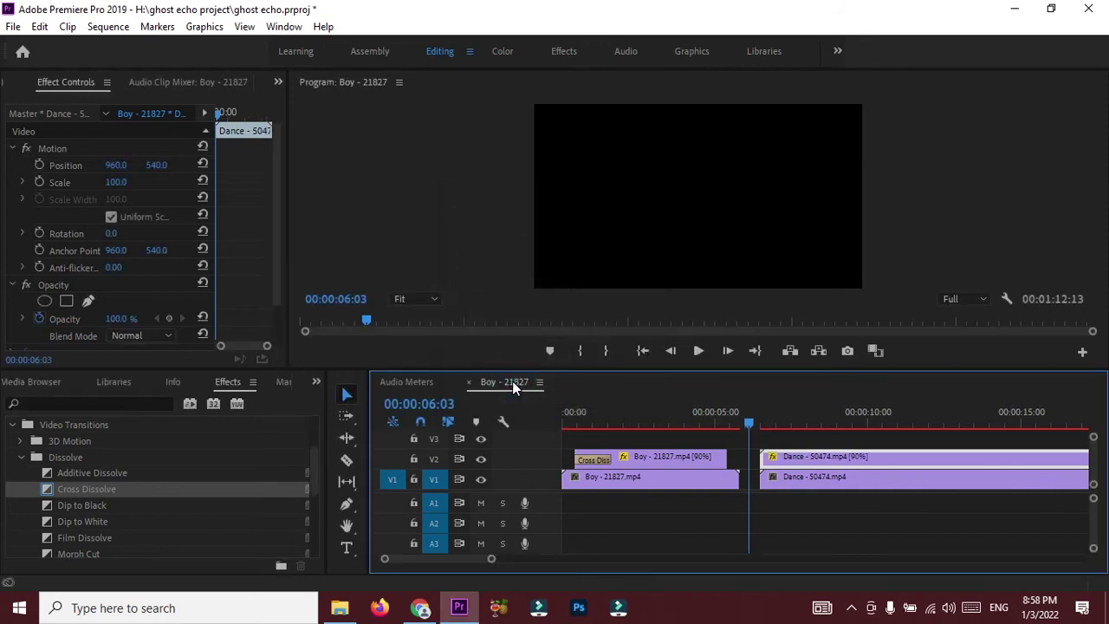
Step: Set the V2 Dance copy's opacity to 50% in Effect Controls
click(120, 318)
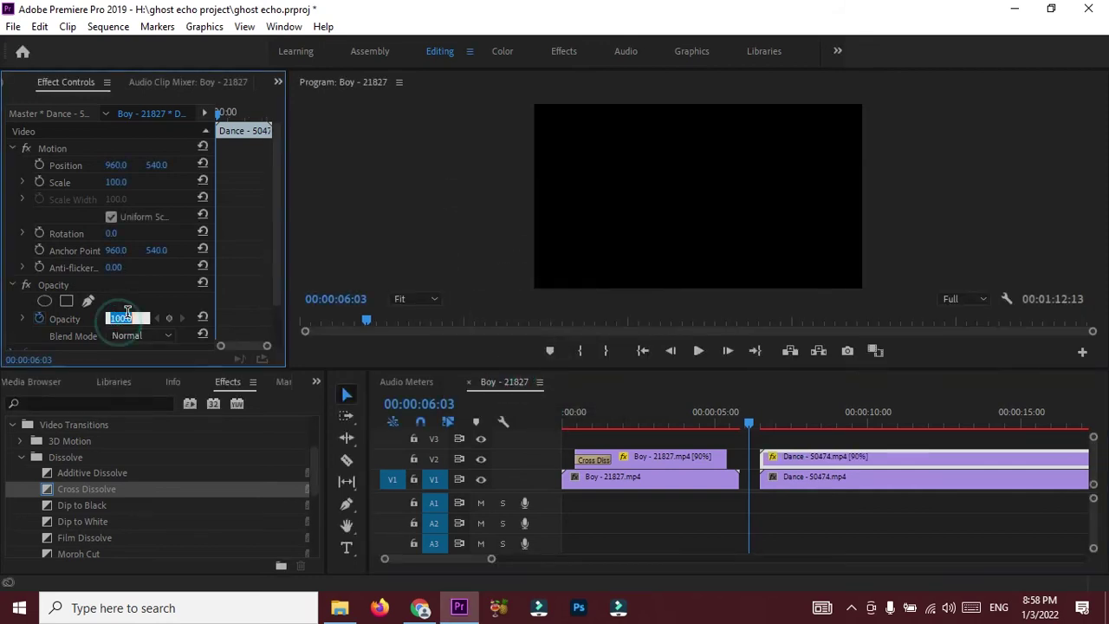
text(50)
key(Return)
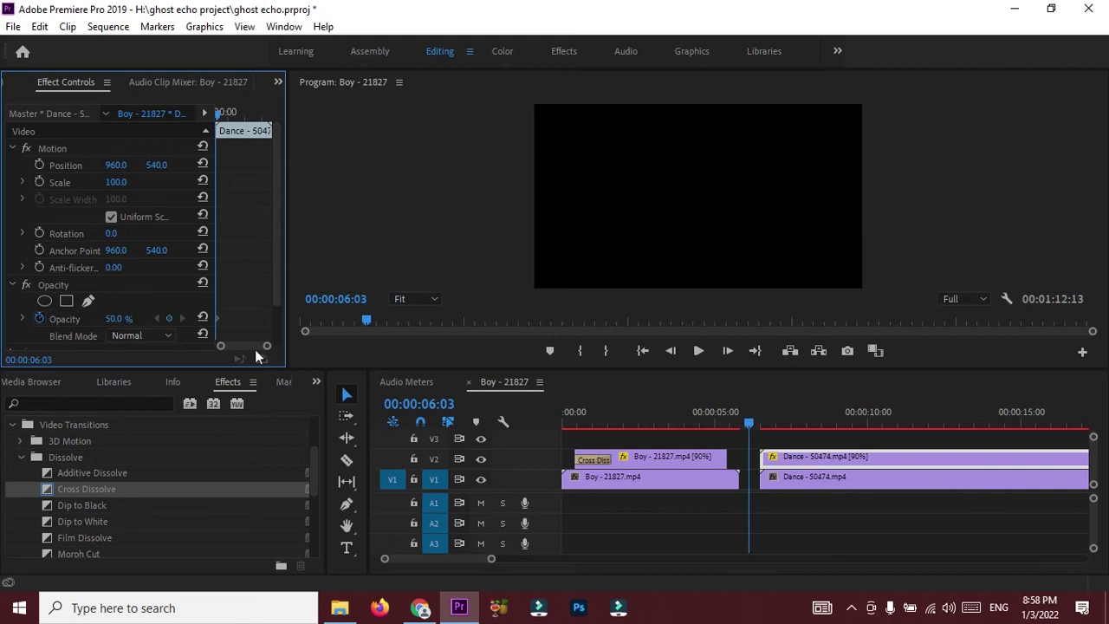
drag(751, 424, 763, 429)
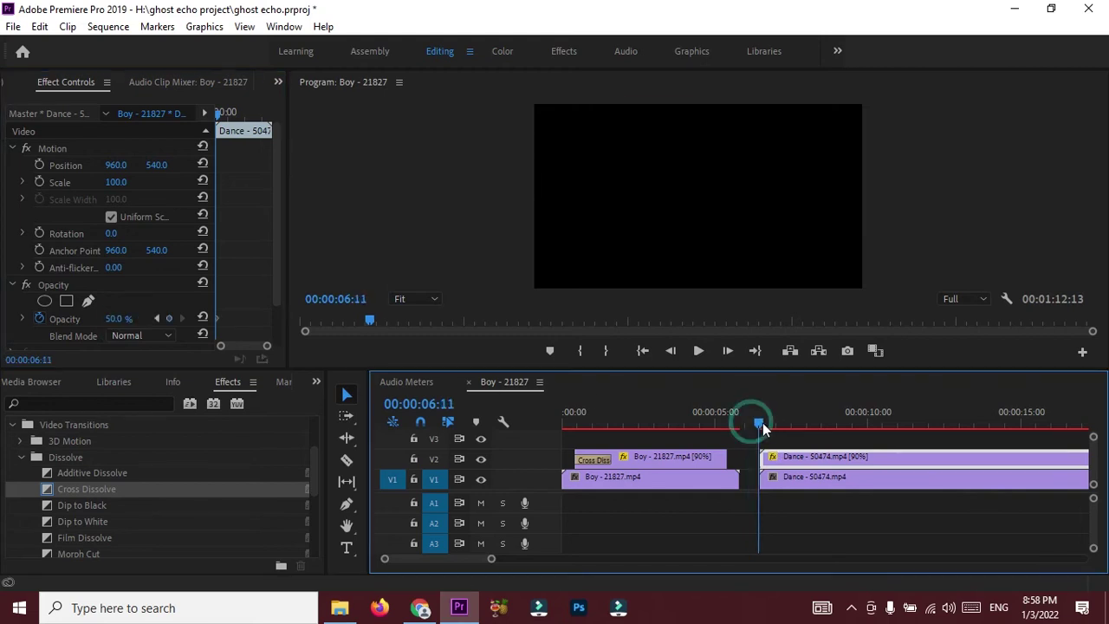
Step: Preview the echo, then duplicate the V2 Dance clip up onto track V3
click(699, 351)
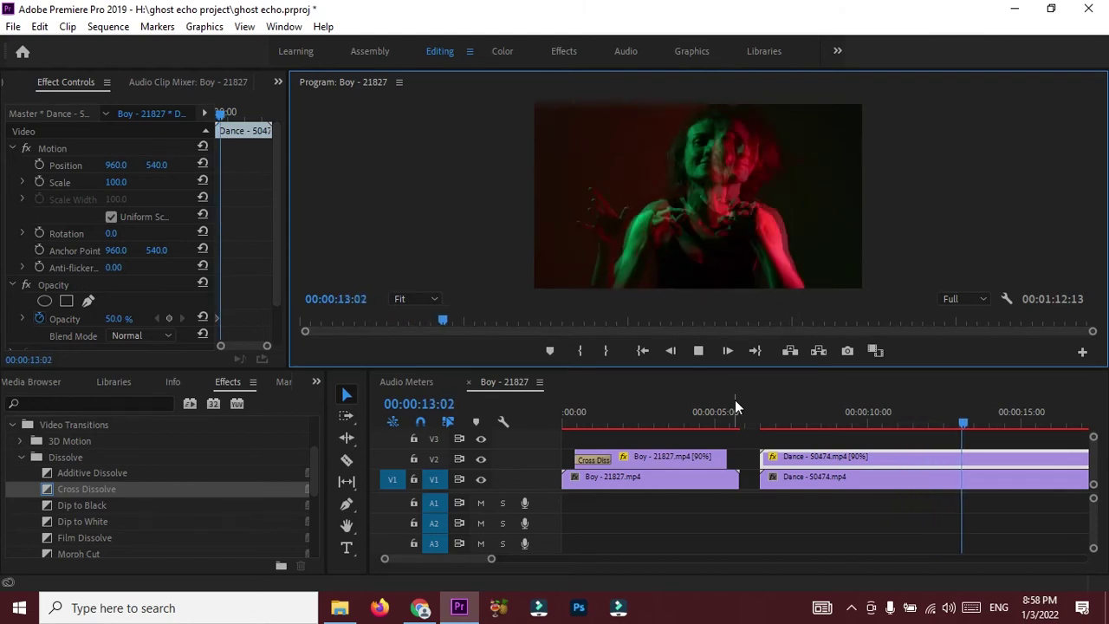
key(space)
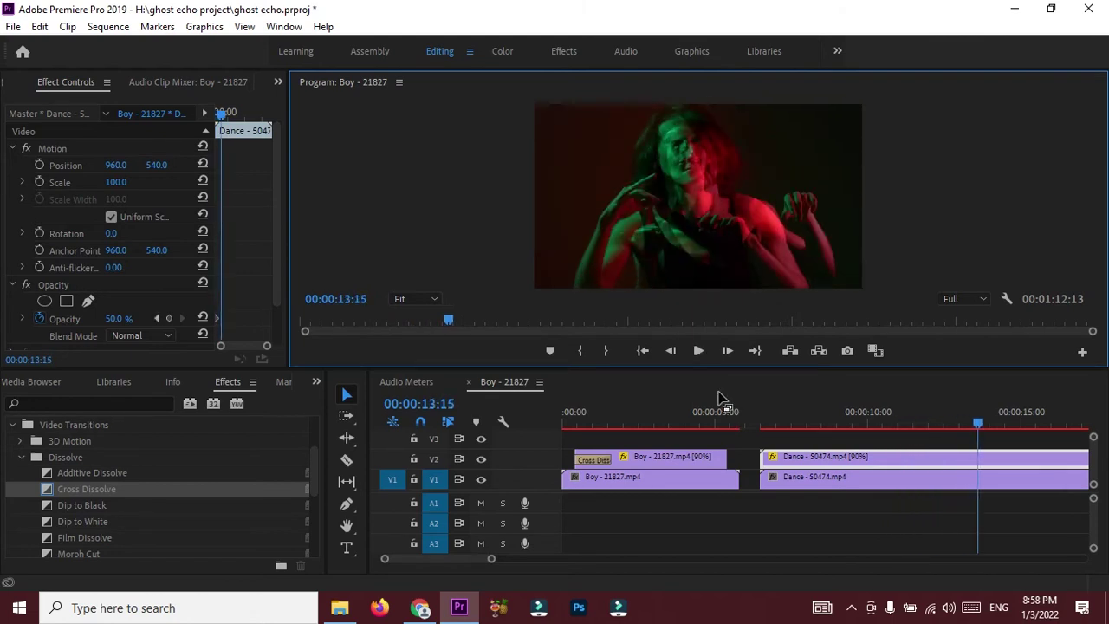
click(788, 461)
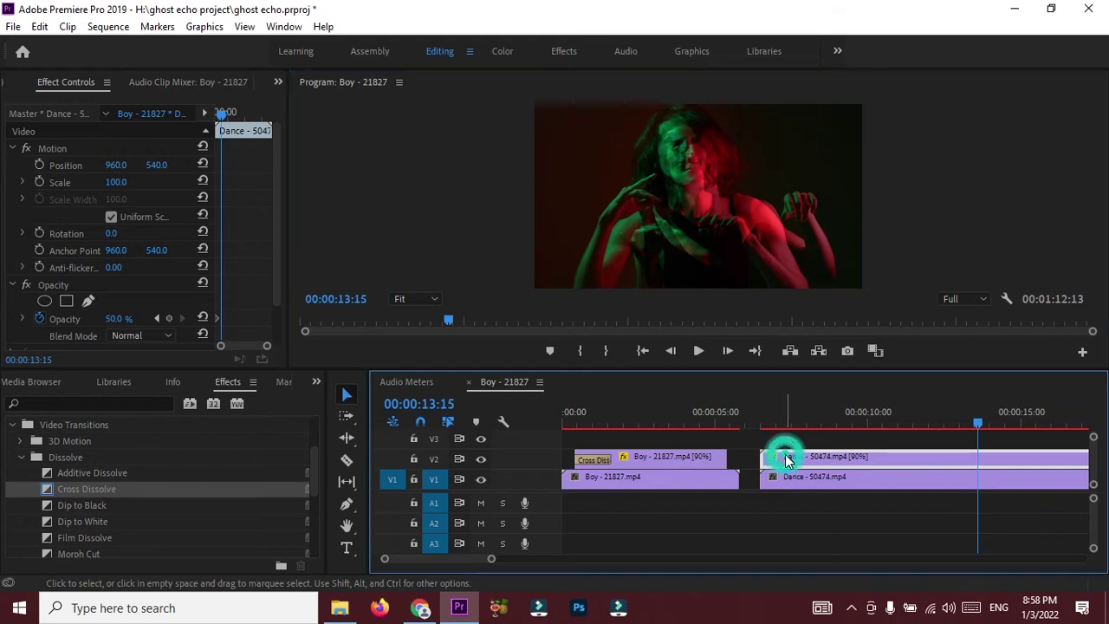
drag(787, 461, 777, 447)
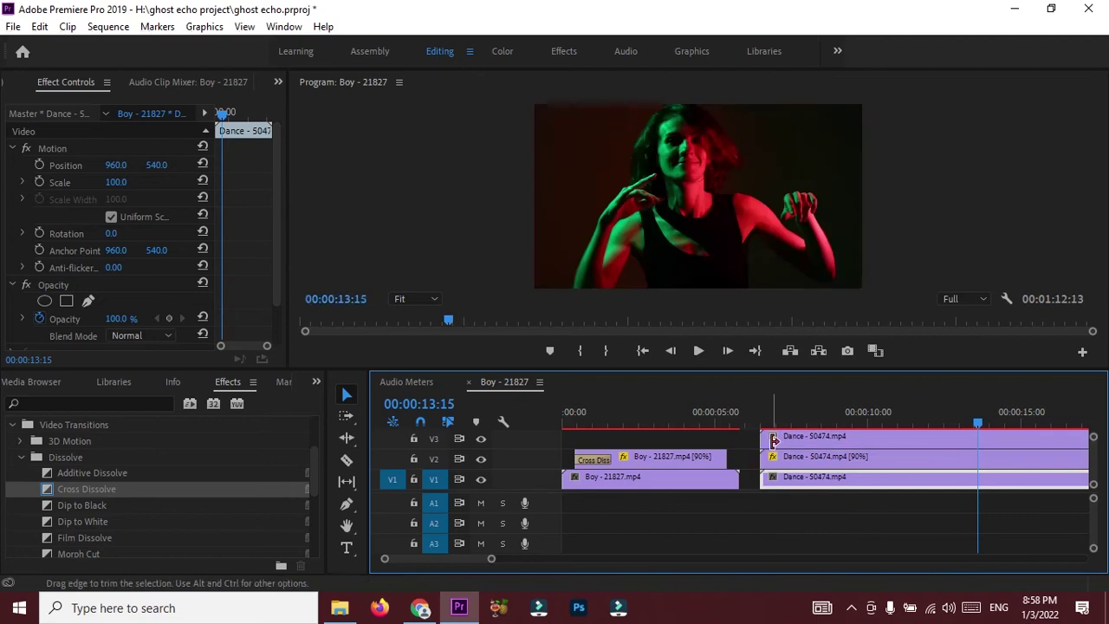
click(821, 466)
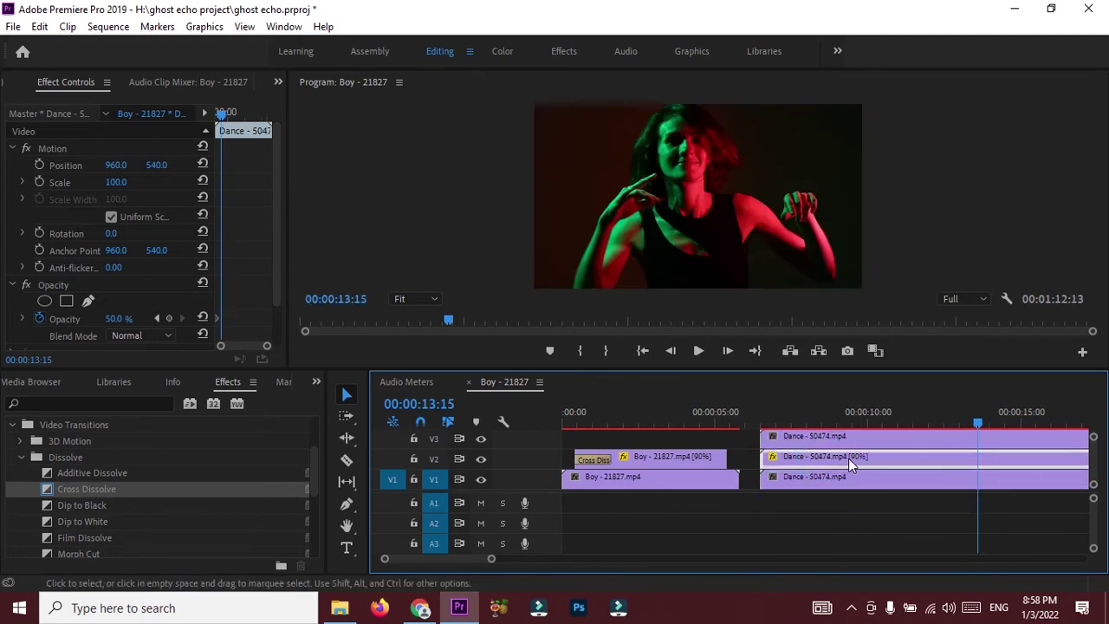
Step: Slow the V3 Dance copy to 80% speed with Optical Flow interpolation
click(837, 437)
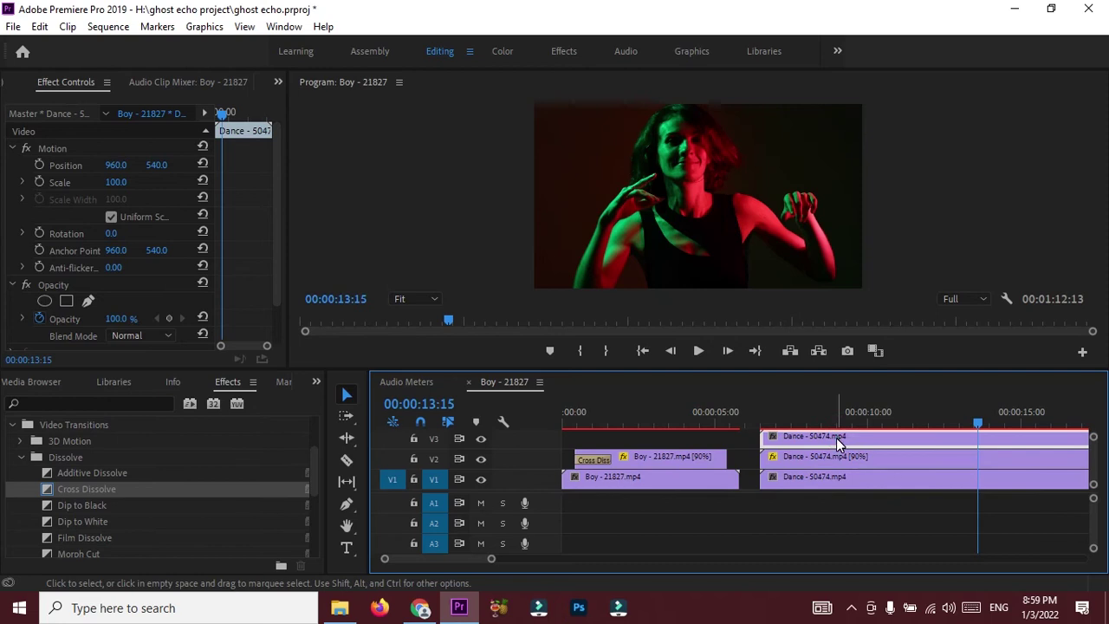
right_click(836, 438)
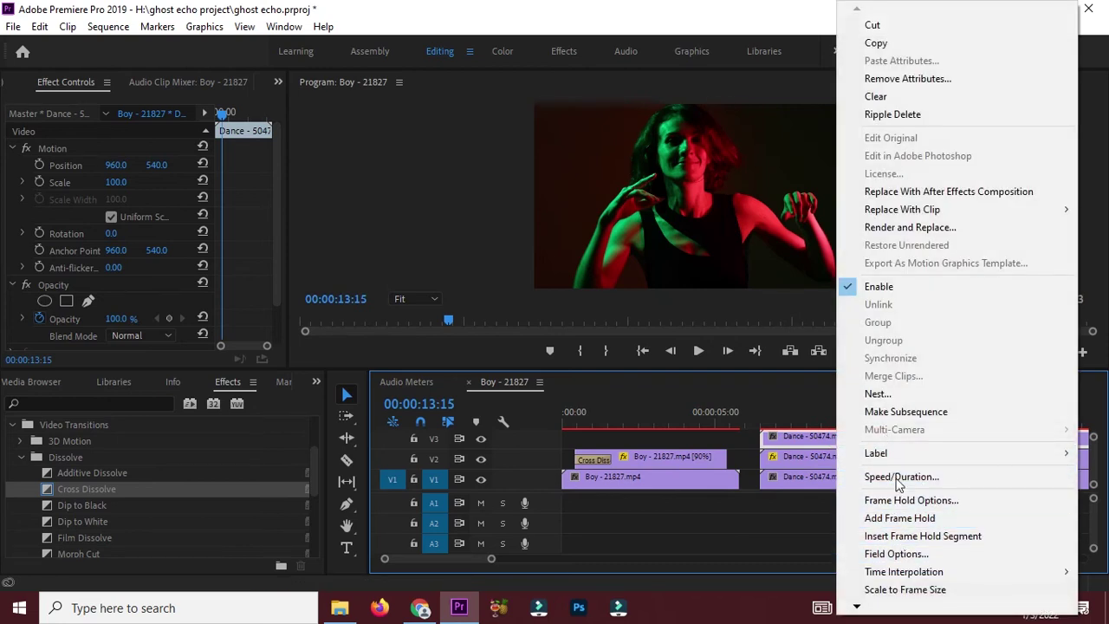
click(901, 477)
text(80)
click(554, 368)
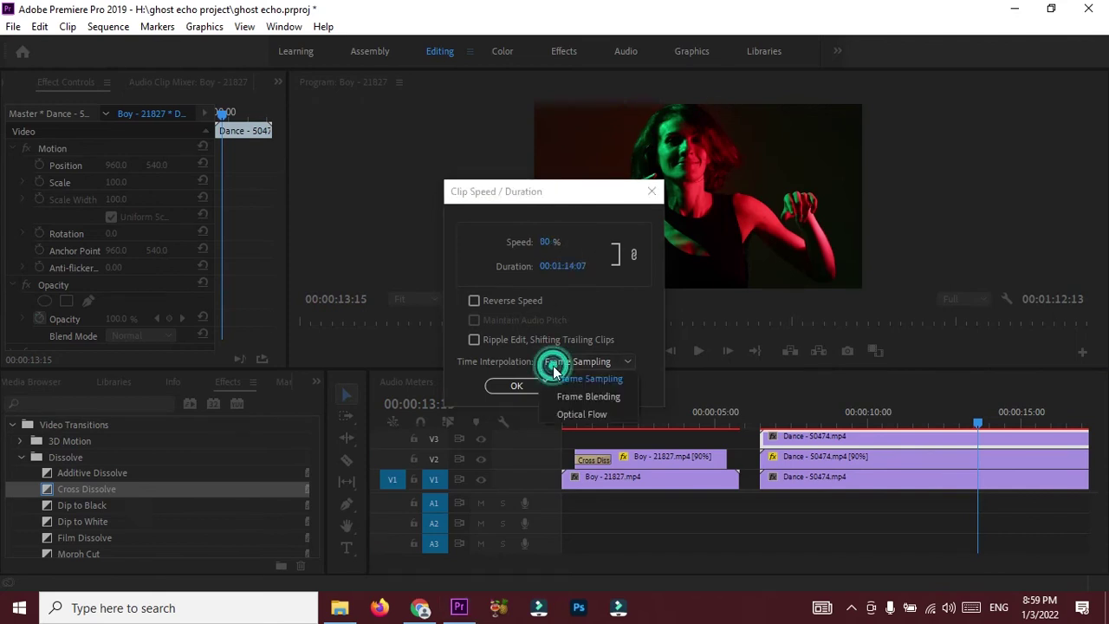
click(568, 413)
click(514, 386)
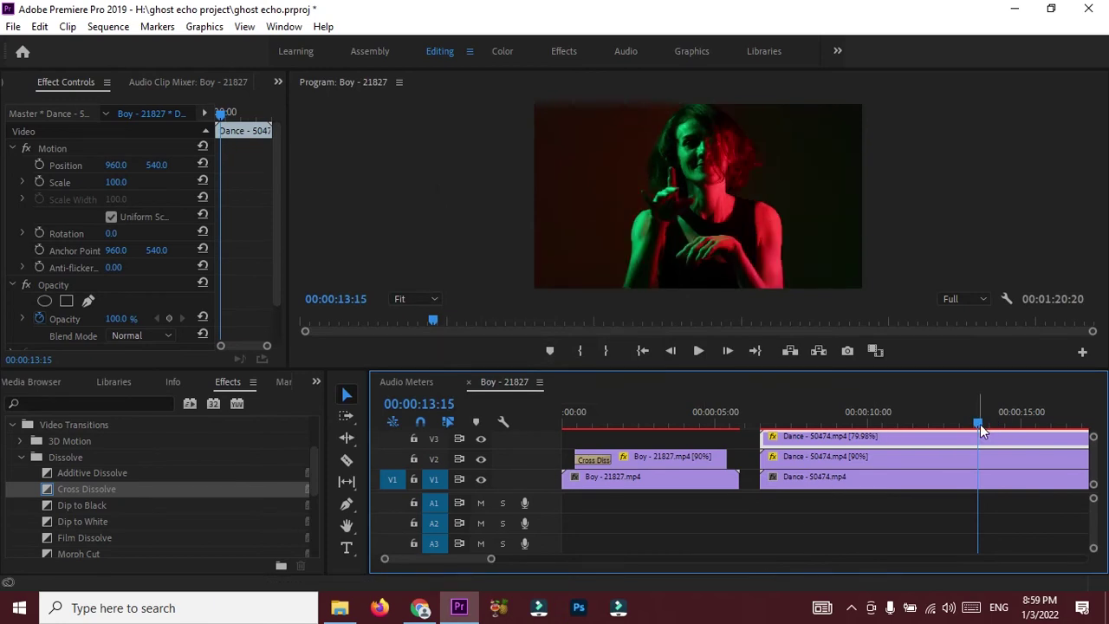
Step: Play the layered Dance clips from their start to preview the echoes
drag(911, 424, 764, 428)
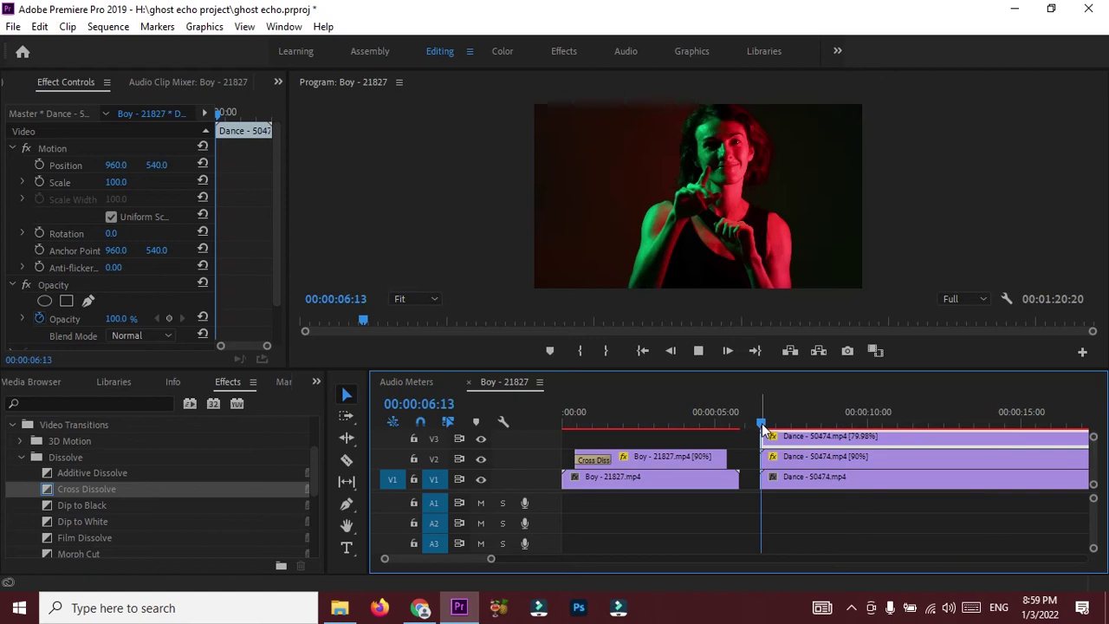
drag(763, 429, 764, 428)
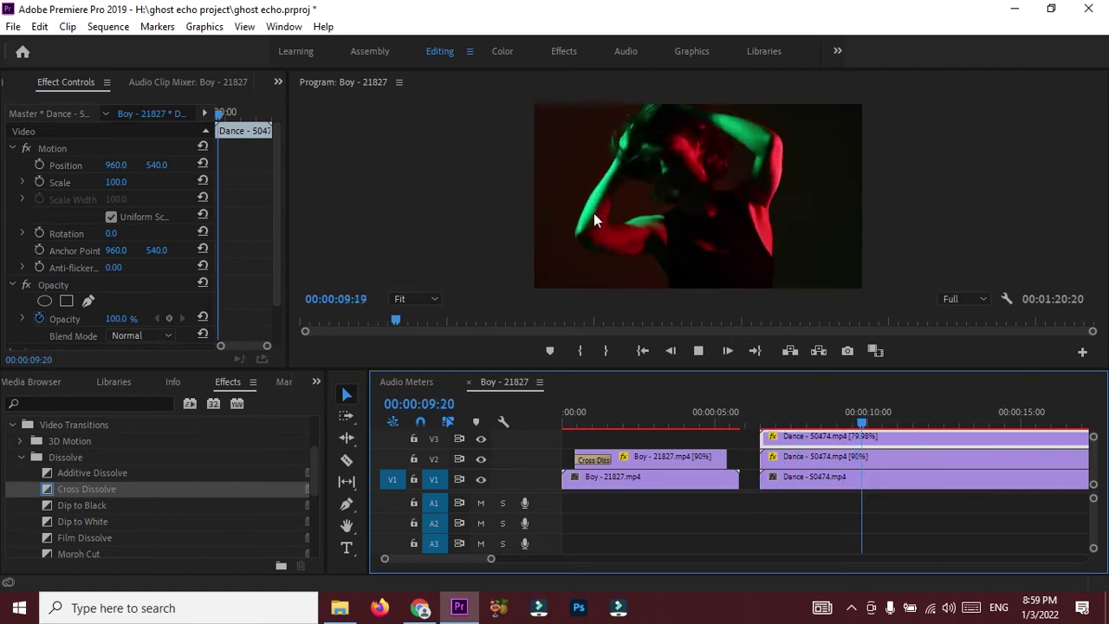
key(space)
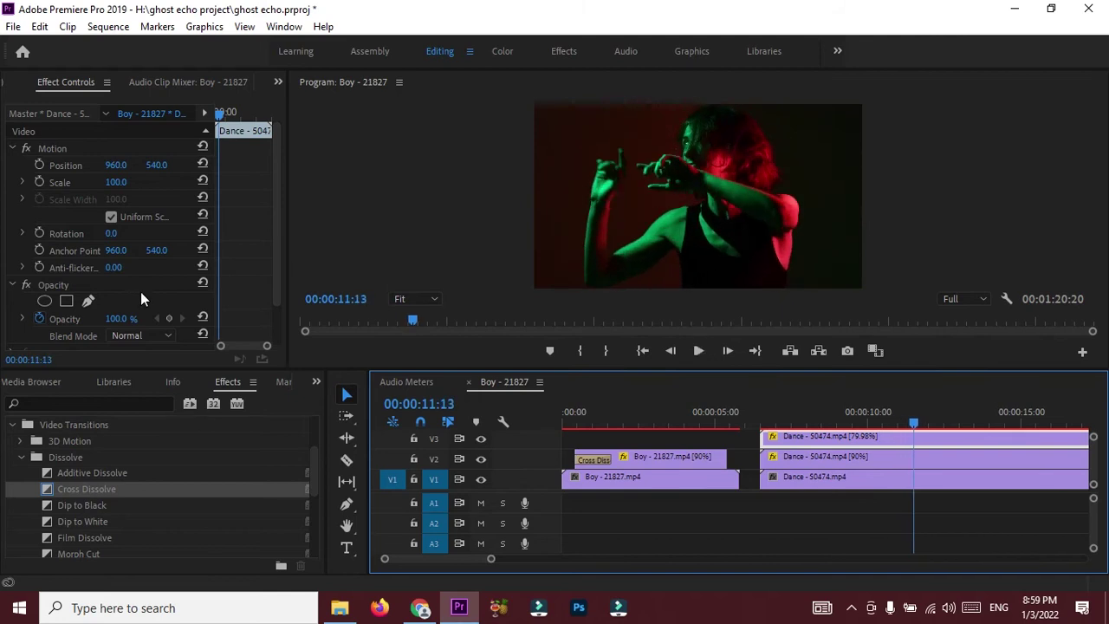
Step: Set the V3 Dance copy's opacity to 50% and return the playhead to the clips' start
drag(129, 318, 98, 318)
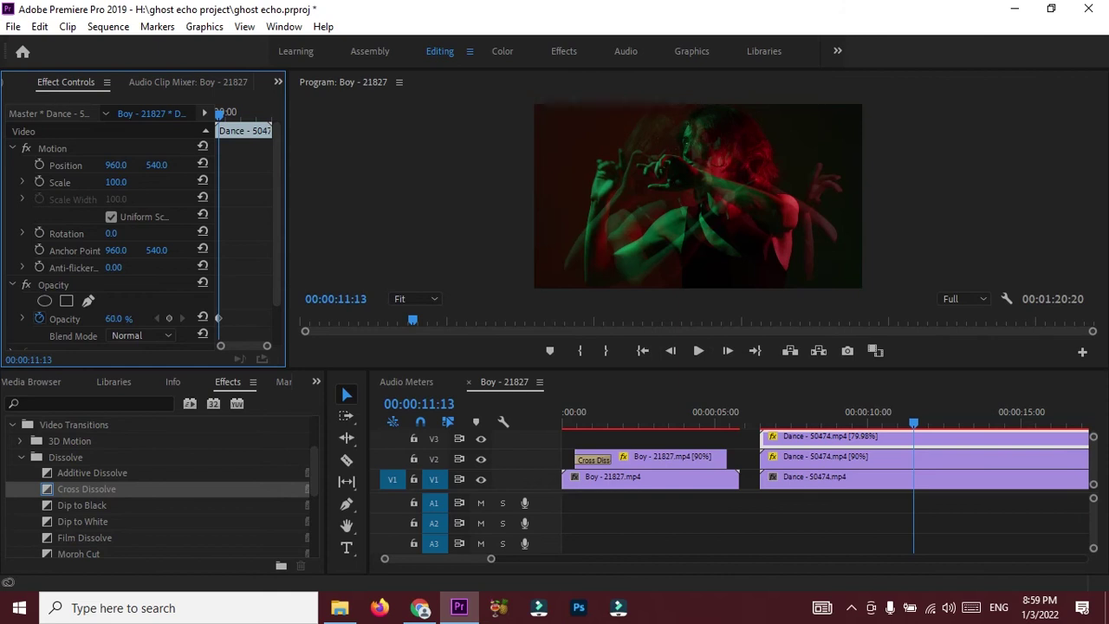
click(114, 319)
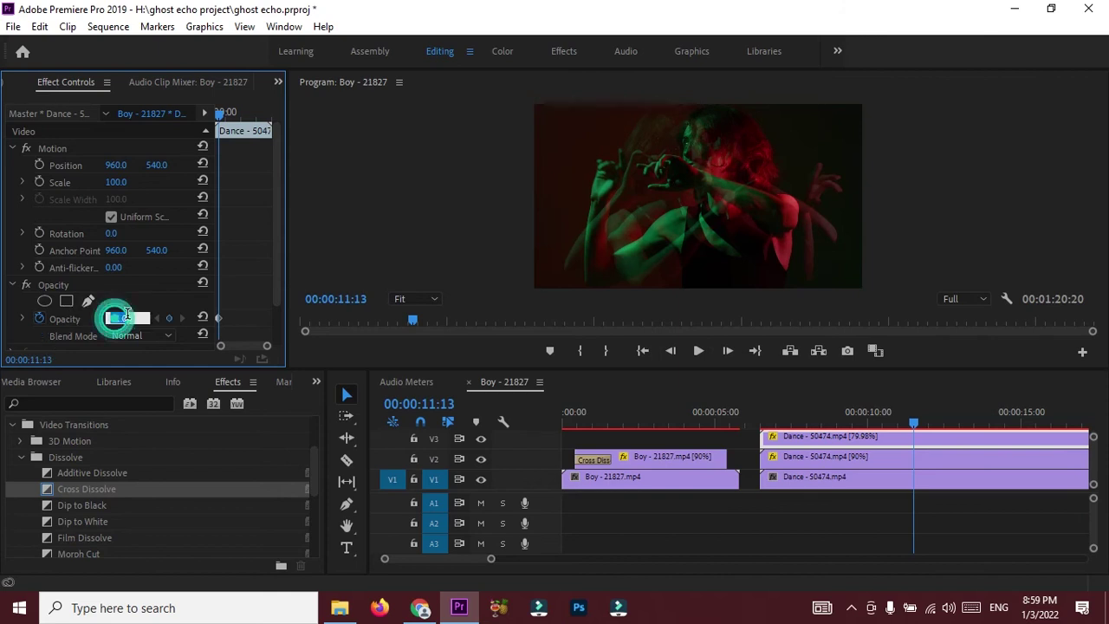
text(50)
key(Return)
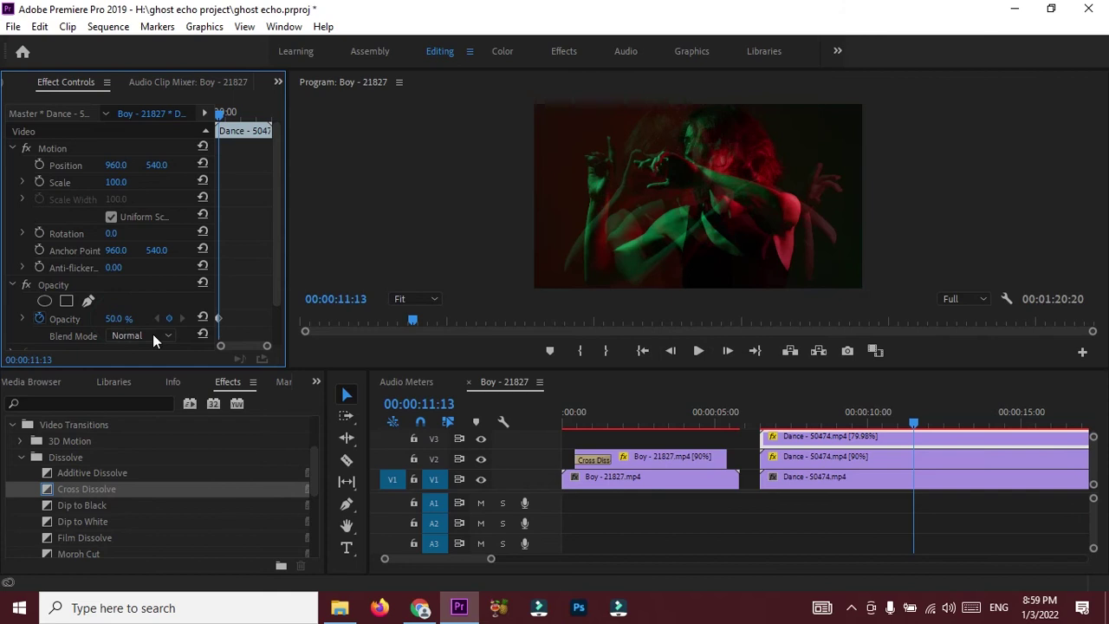
drag(911, 423, 760, 427)
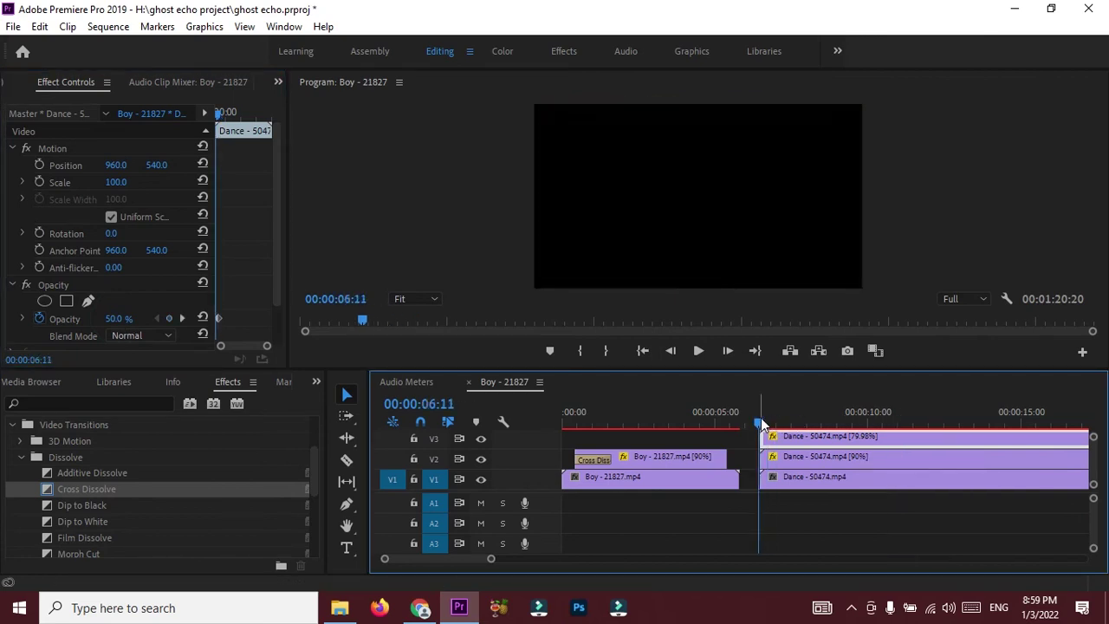
click(579, 206)
key(grave)
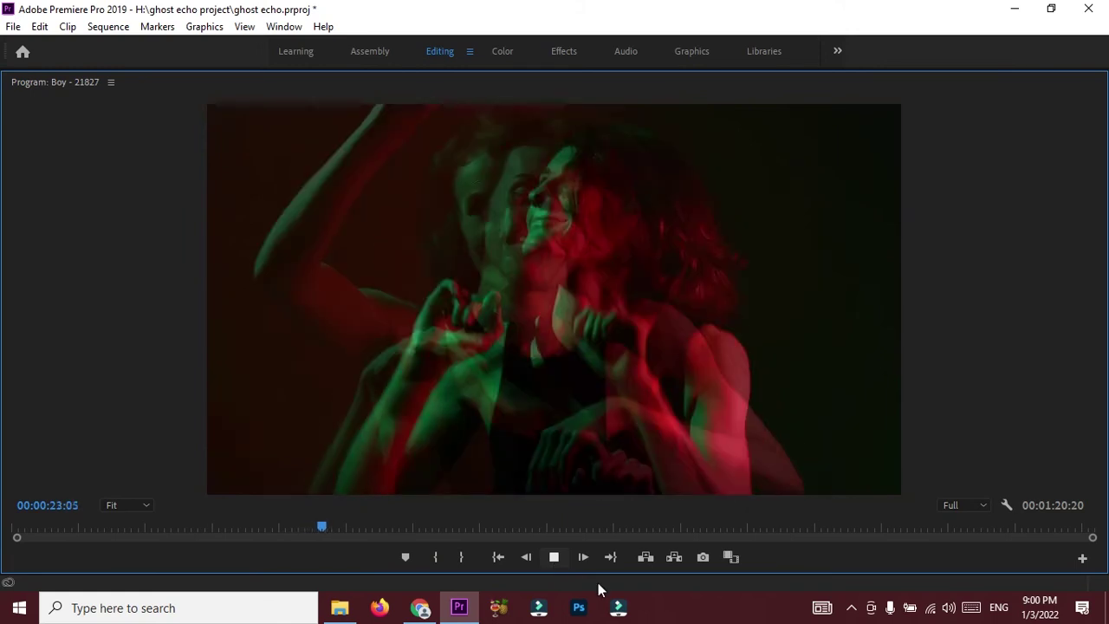
key(grave)
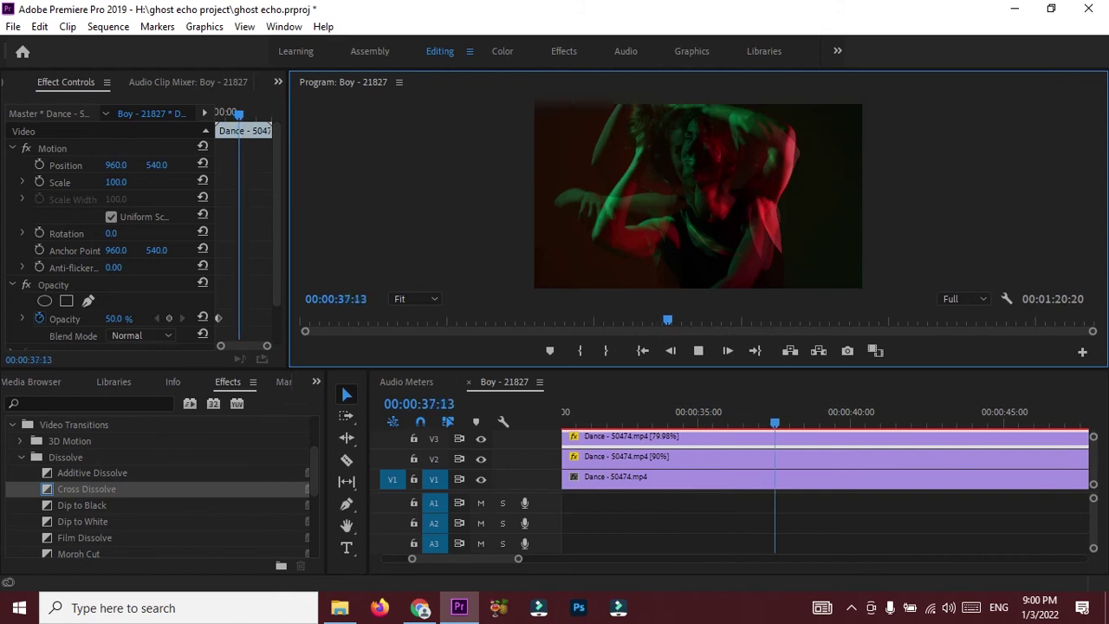
click(334, 616)
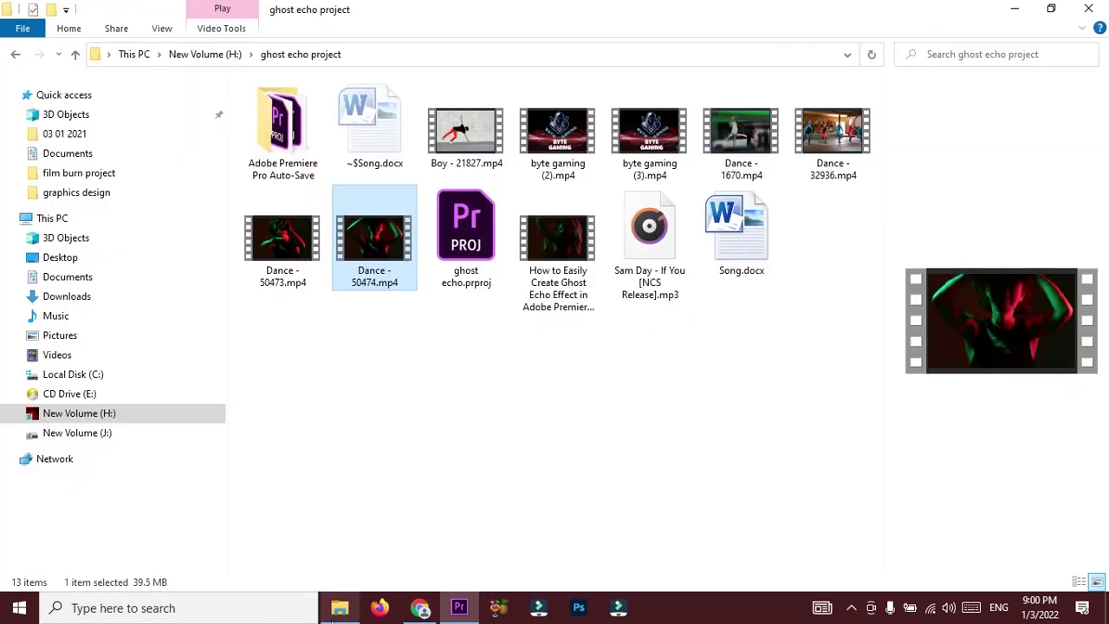
Step: Open How to Easily Create Ghost Echo Effect in Adobe Premiere Pro.mp4 from the project folder
click(585, 274)
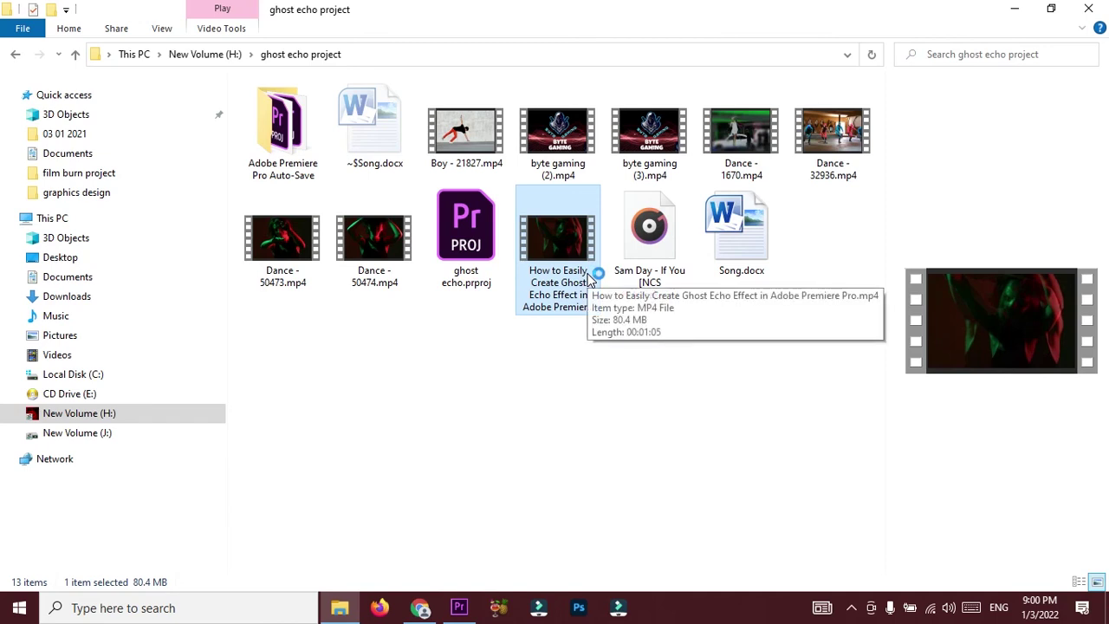
double_click(587, 274)
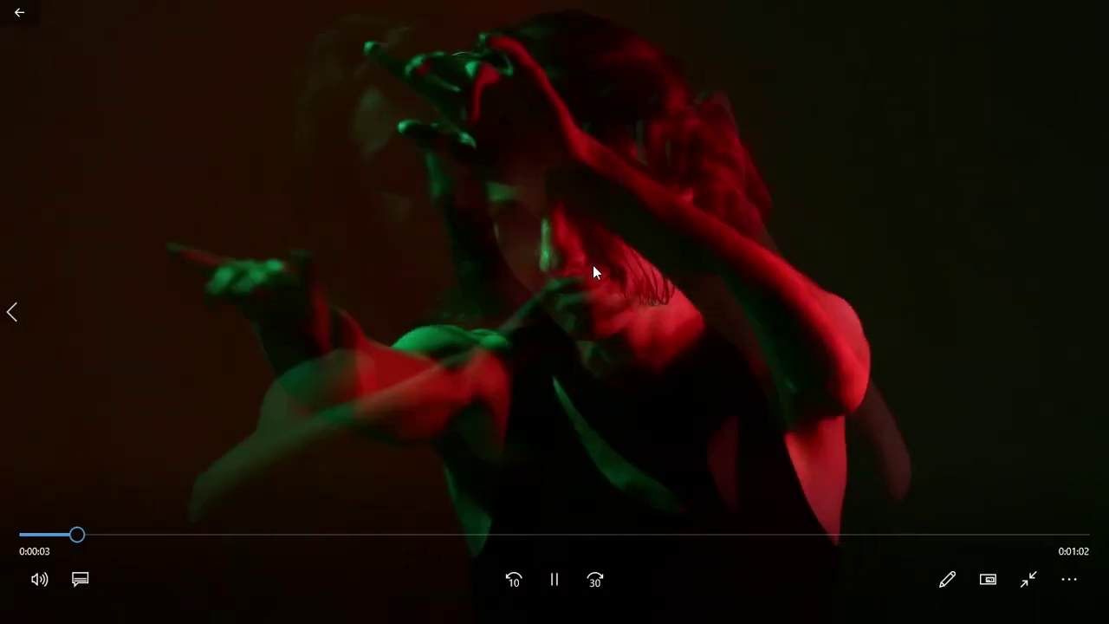
Step: Watch the exported ghost echo video play in Movies & TV with its seek bar shown
mouse_move(594, 268)
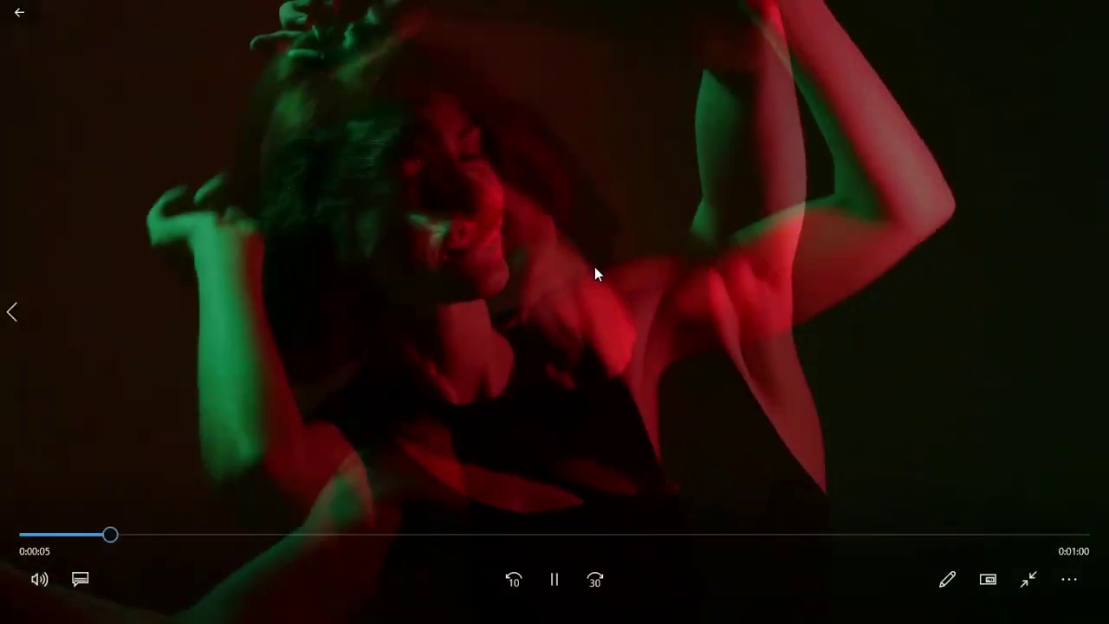